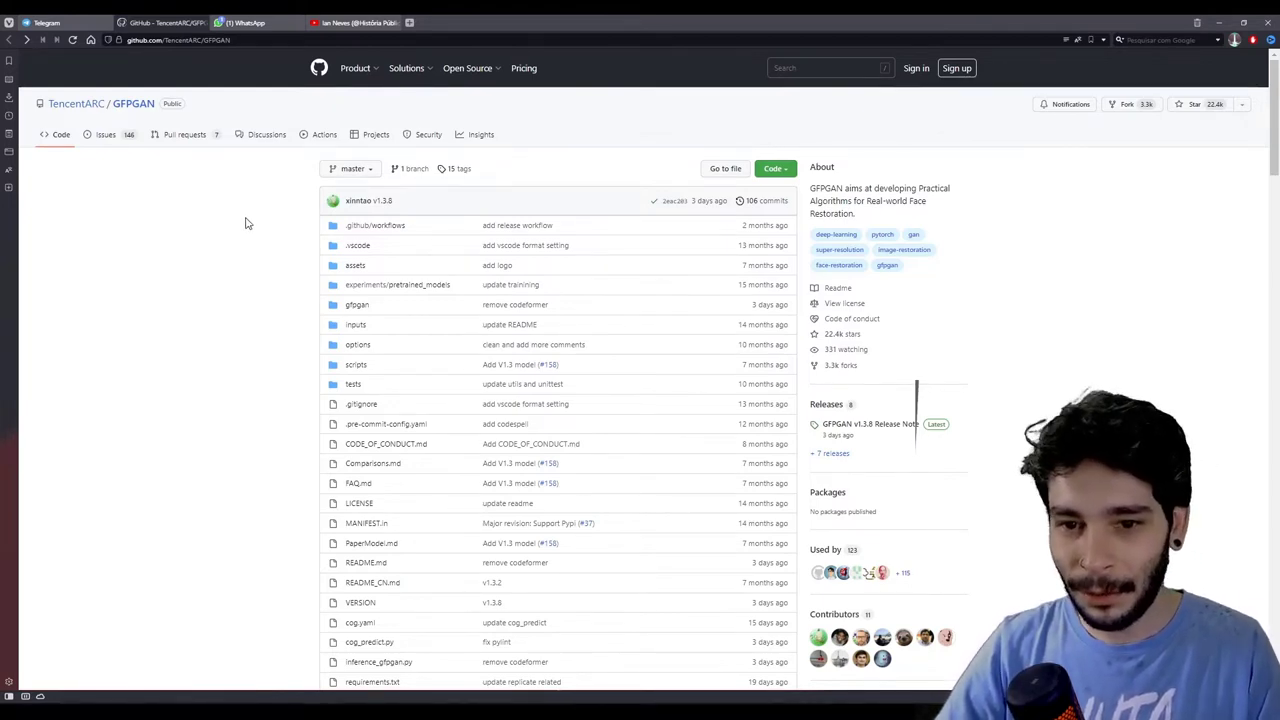
Step: Scroll the TencentARC/GFPGAN README down to its demo links and clear the text selection
{"action": "scroll", "coordinate": [245, 223], "scroll_direction": "down", "scroll_amount": 5}
{"action": "left_click", "coordinate": [398, 455]}
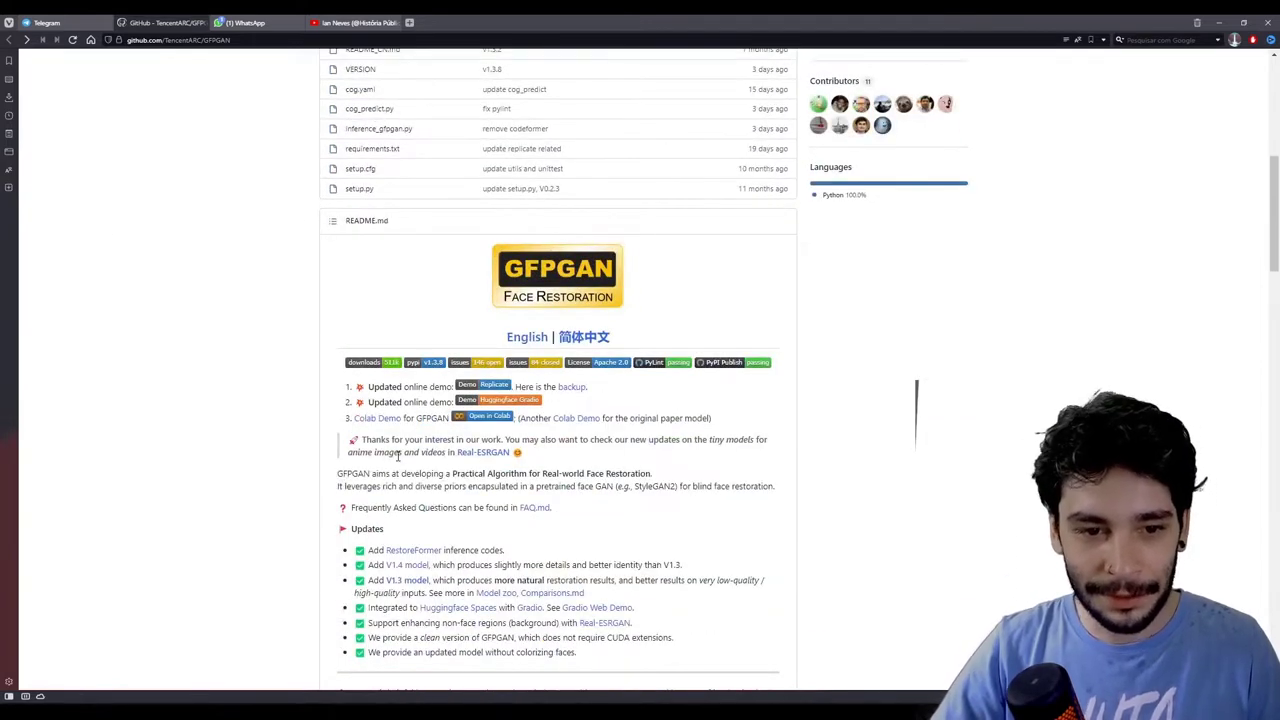
Step: Launch the GFPGAN Colab demo so GFPGAN_inference.ipynb opens in Google Colab
{"action": "left_click", "coordinate": [488, 420]}
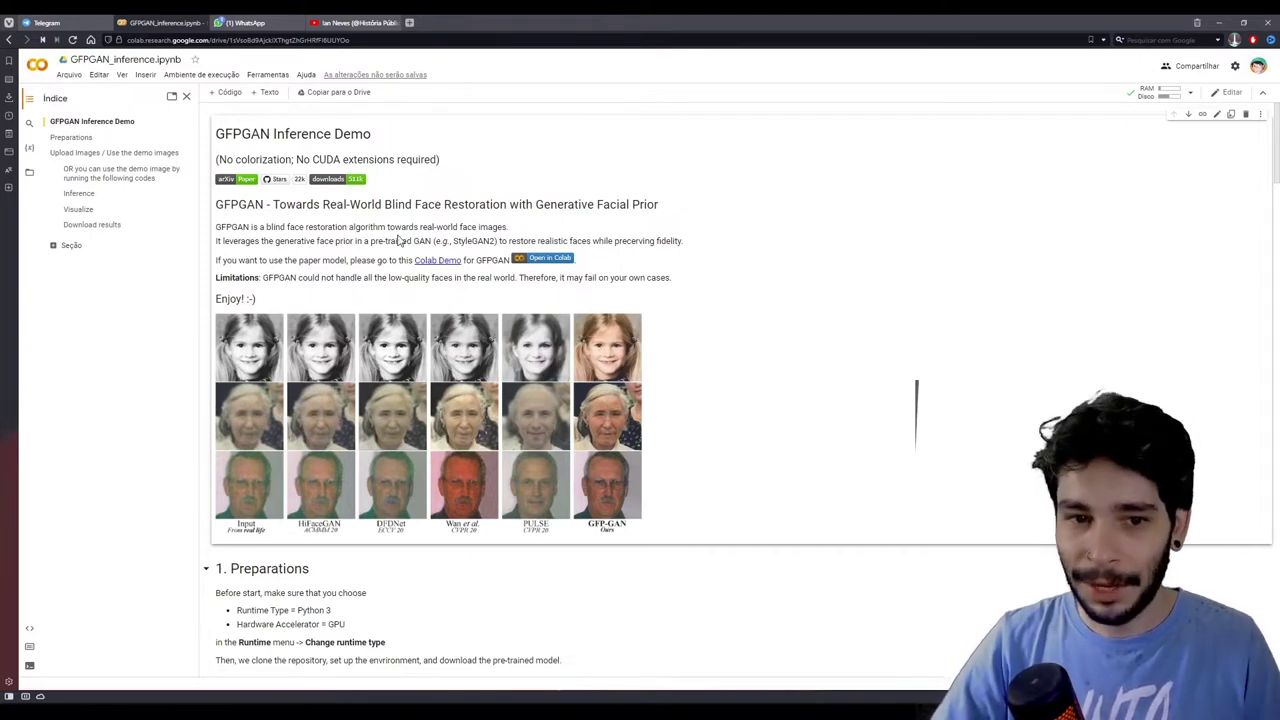
{"action": "scroll", "coordinate": [771, 299], "scroll_direction": "down", "scroll_amount": 3}
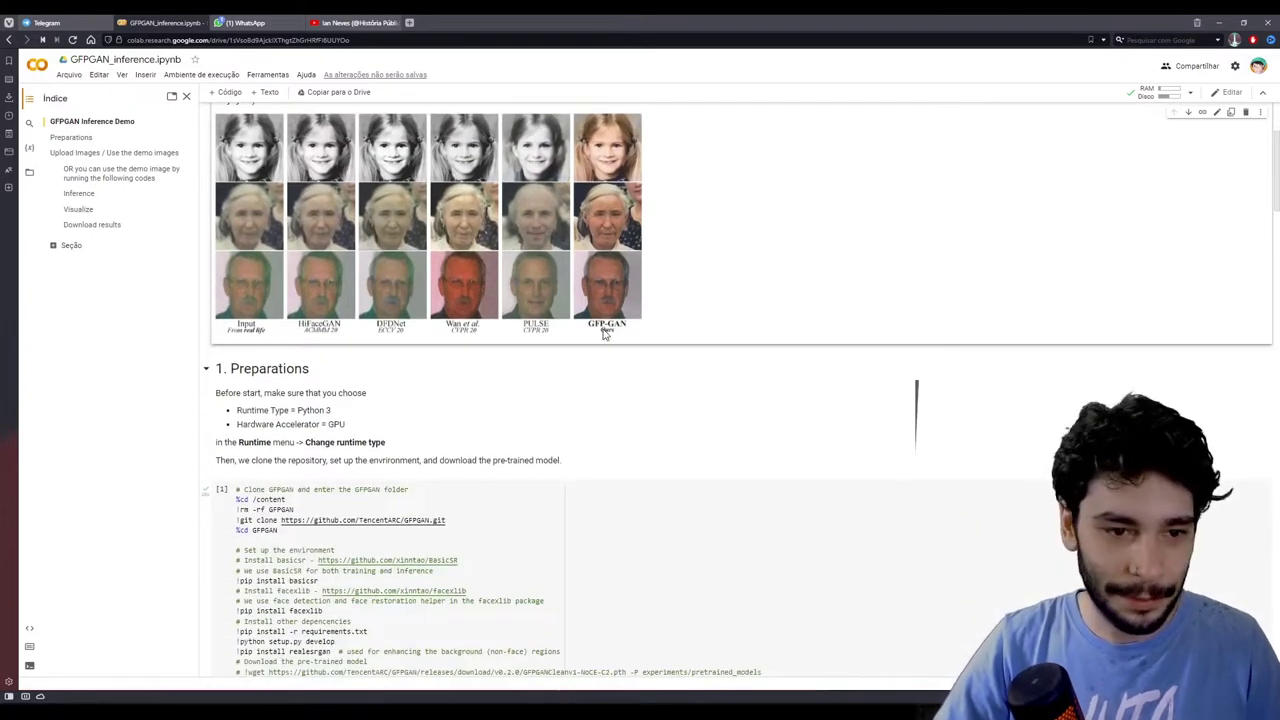
{"action": "scroll", "coordinate": [419, 274], "scroll_direction": "down", "scroll_amount": 2}
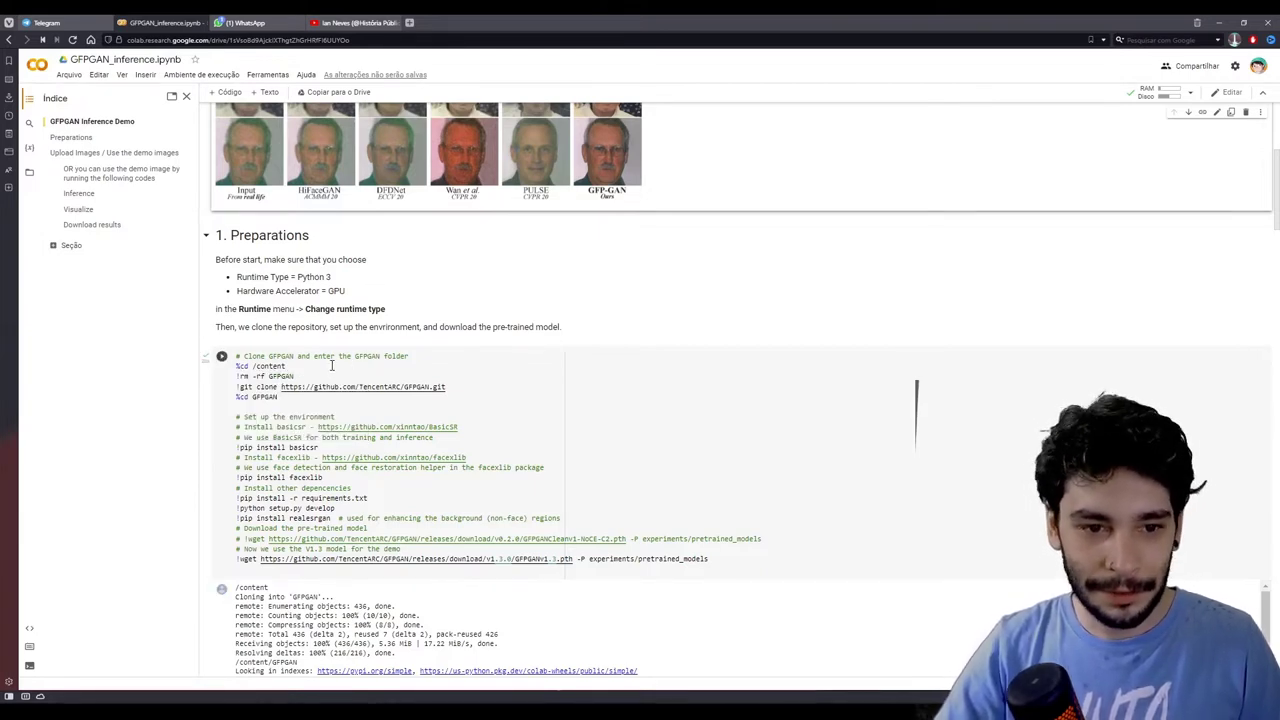
{"action": "scroll", "coordinate": [340, 232], "scroll_direction": "down", "scroll_amount": 2}
Step: Run the Upload Images cell despite the authorship warning and upload 4yearoldgirl.0.jpg
{"action": "scroll", "coordinate": [330, 228], "scroll_direction": "down", "scroll_amount": 2}
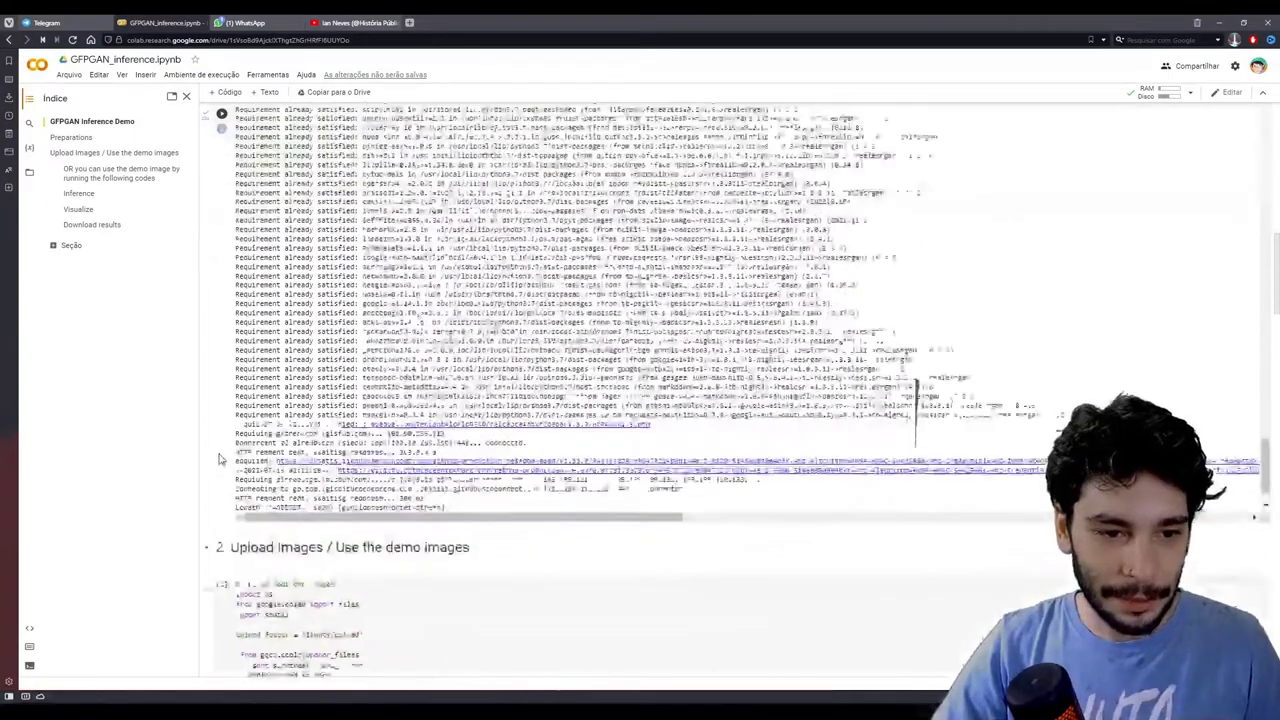
{"action": "scroll", "coordinate": [220, 459], "scroll_direction": "down", "scroll_amount": 3}
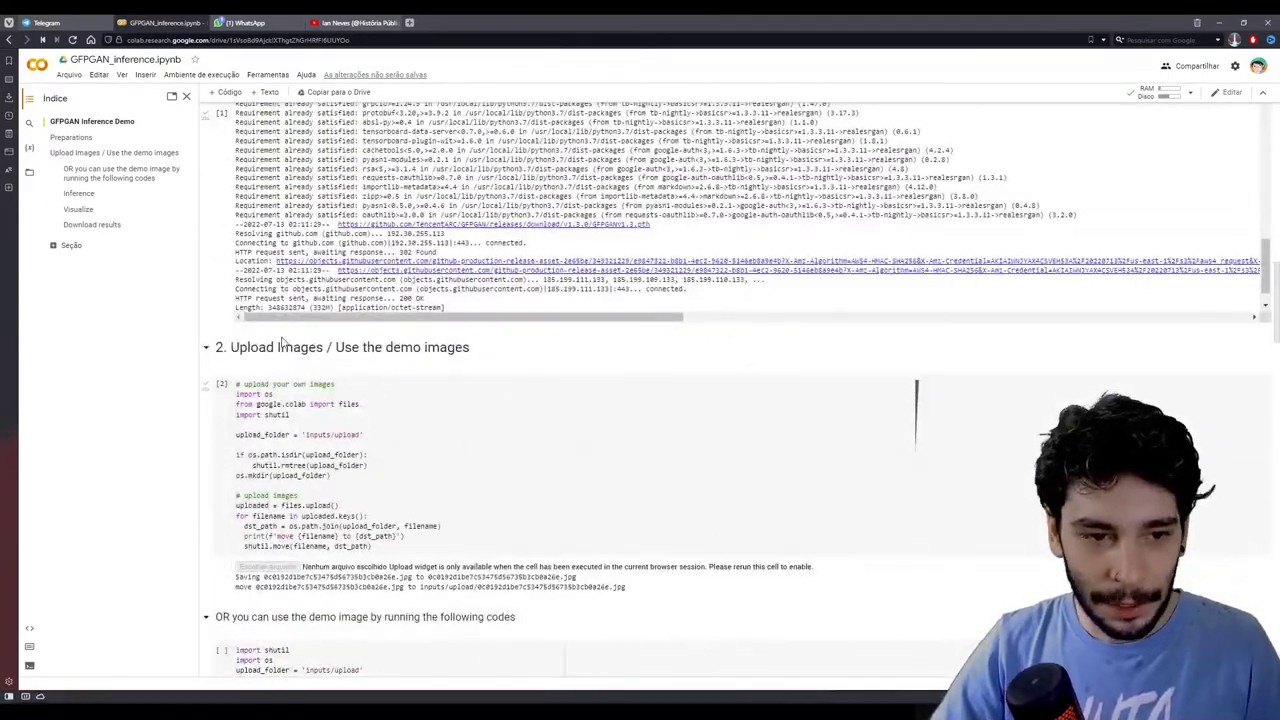
{"action": "scroll", "coordinate": [293, 342], "scroll_direction": "down", "scroll_amount": 1}
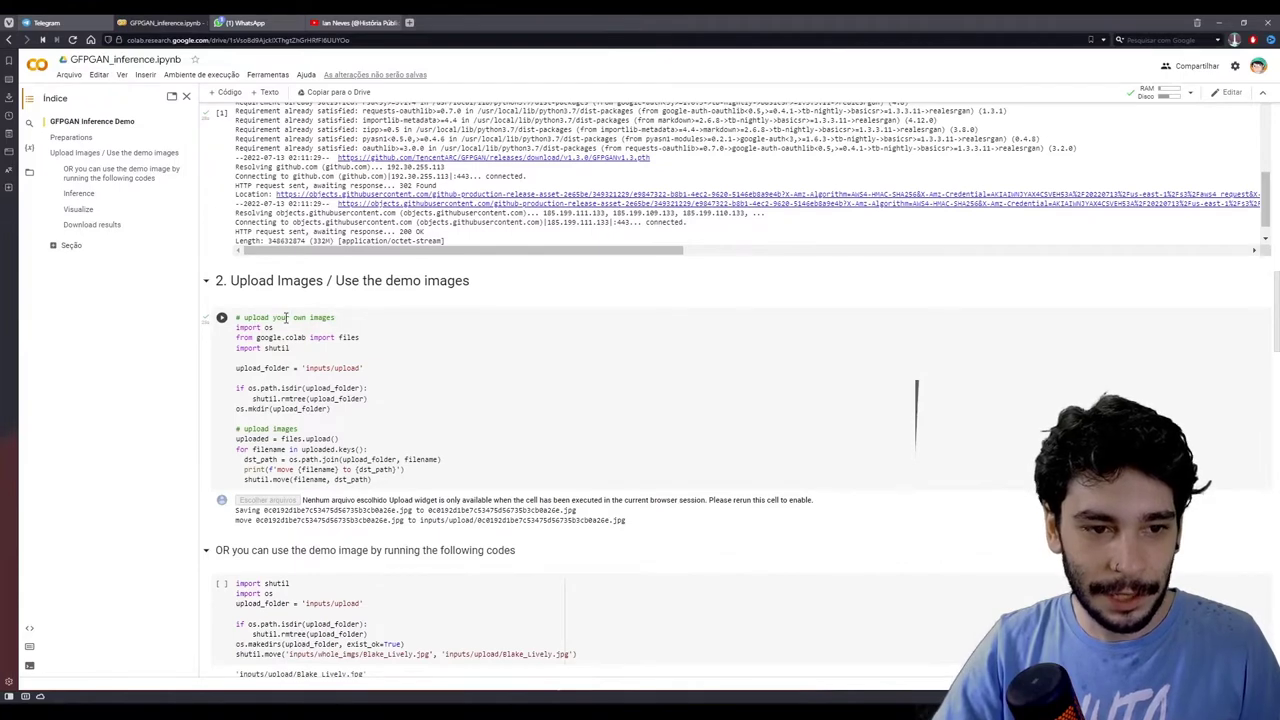
{"action": "left_click", "coordinate": [222, 319]}
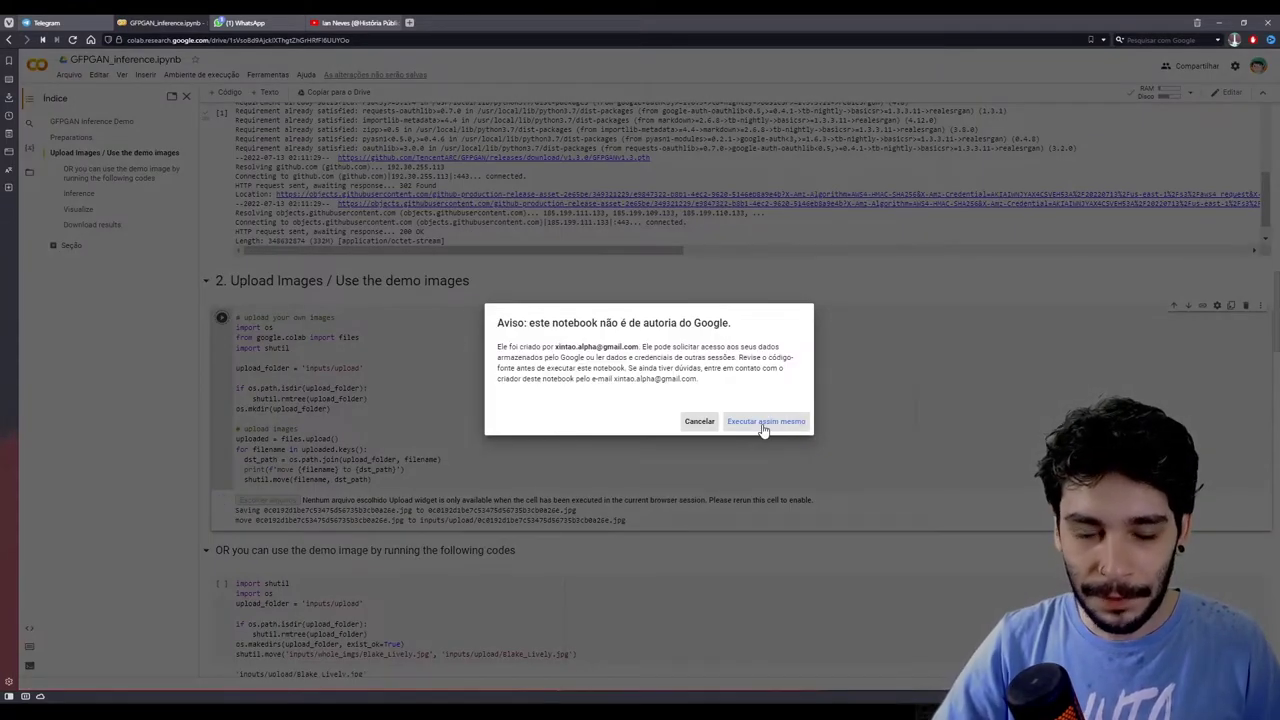
{"action": "left_click", "coordinate": [764, 424]}
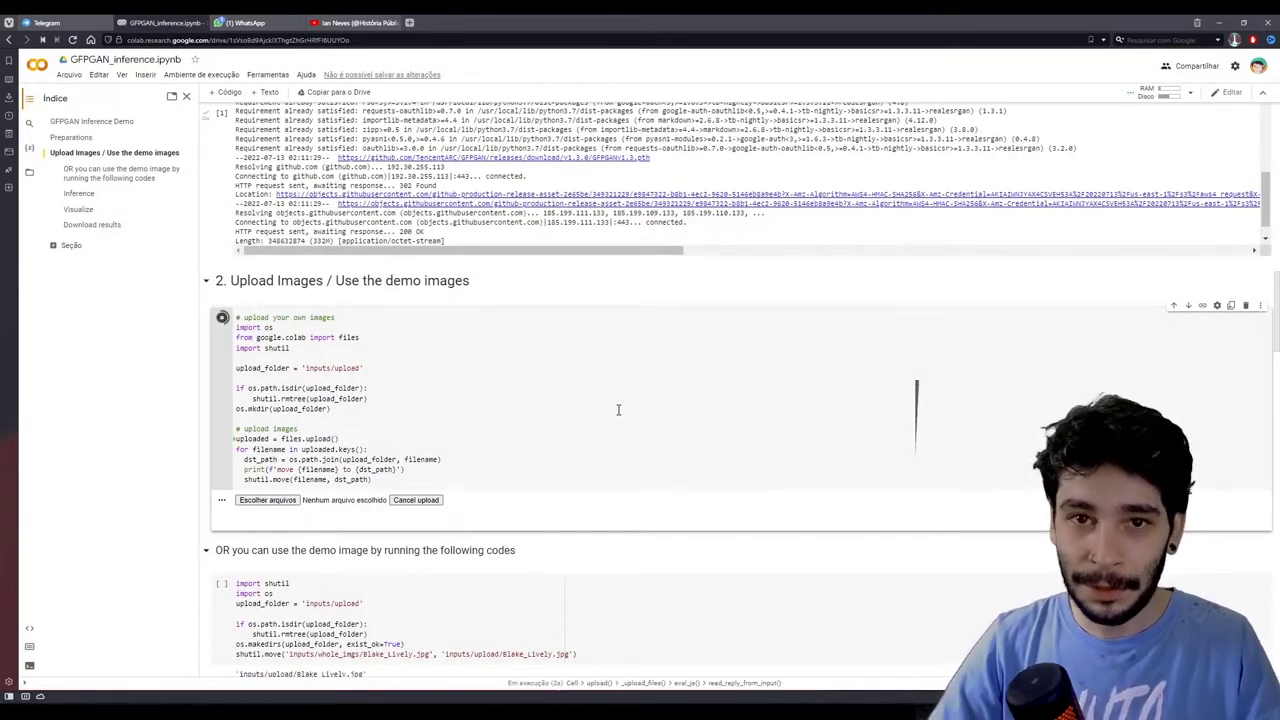
{"action": "left_click", "coordinate": [267, 500]}
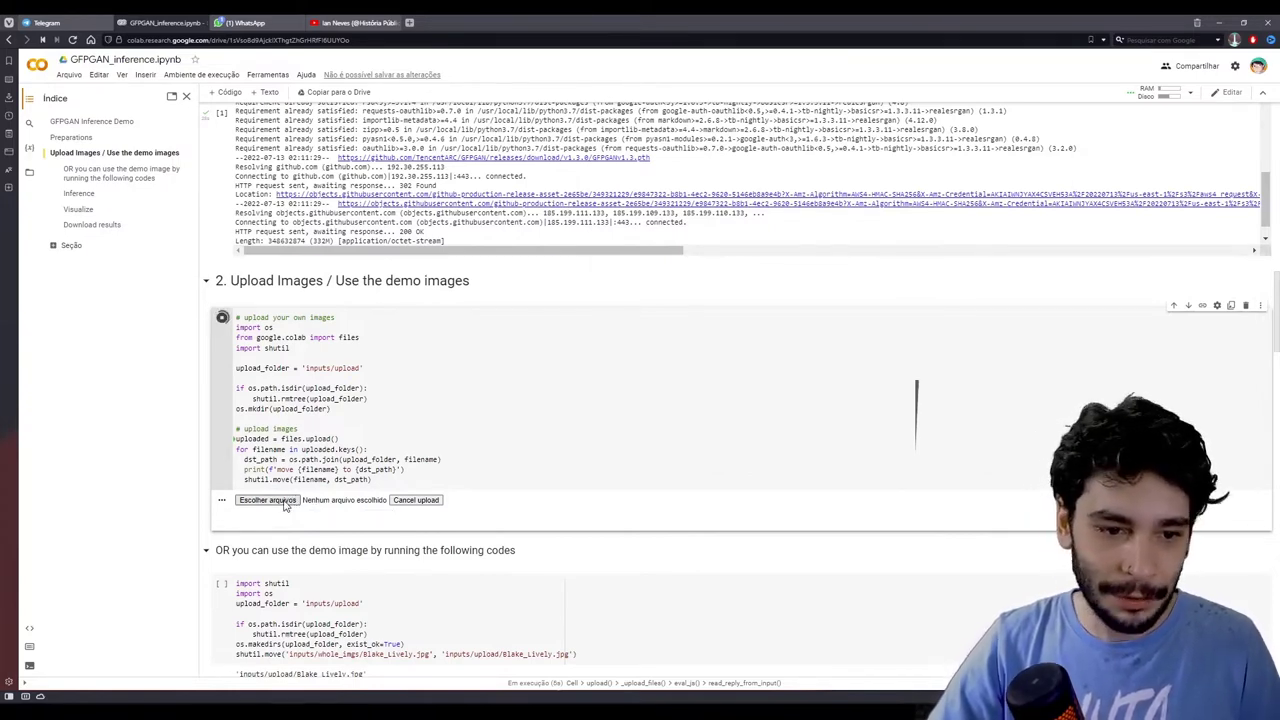
{"action": "left_click", "coordinate": [433, 145]}
{"action": "left_click", "coordinate": [527, 352]}
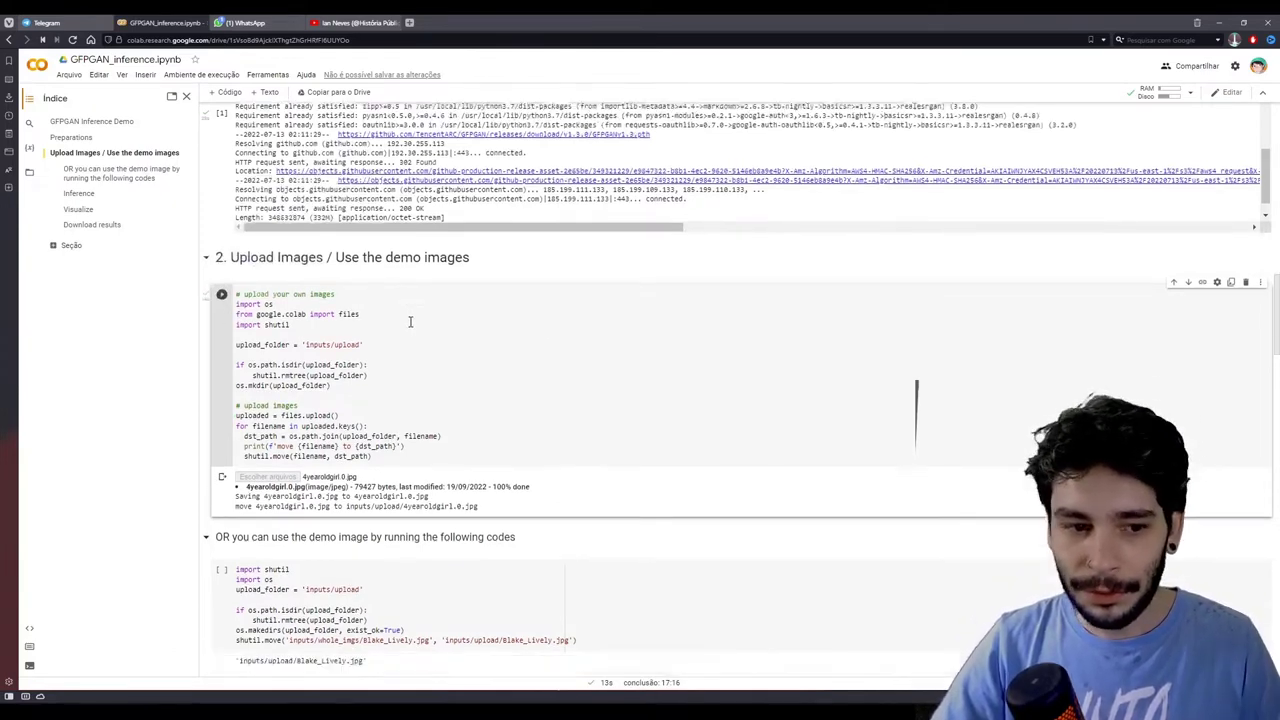
Step: Run the Inference cell, restoring 4yearoldgirl.0.jpg into 4yearoldgirl.0_00.png in the results folder
{"action": "scroll", "coordinate": [400, 380], "scroll_direction": "down", "scroll_amount": 2}
{"action": "scroll", "coordinate": [339, 398], "scroll_direction": "down", "scroll_amount": 1}
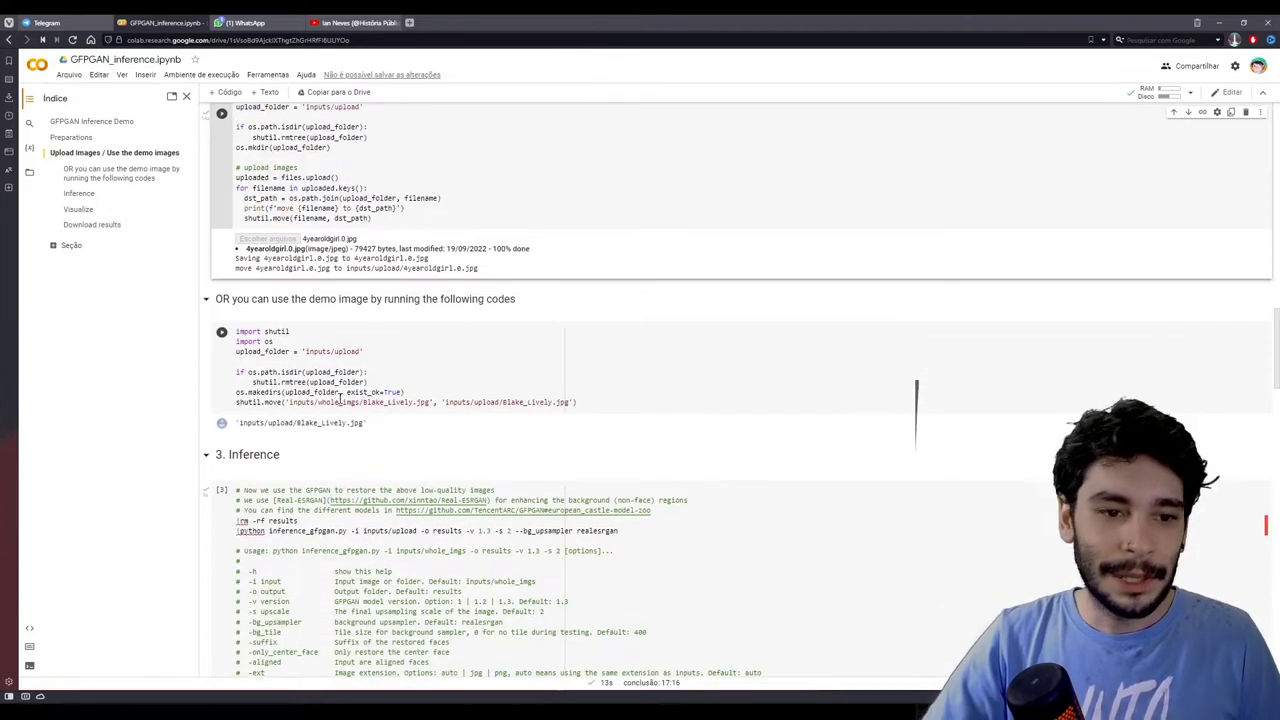
{"action": "mouse_move", "coordinate": [339, 383]}
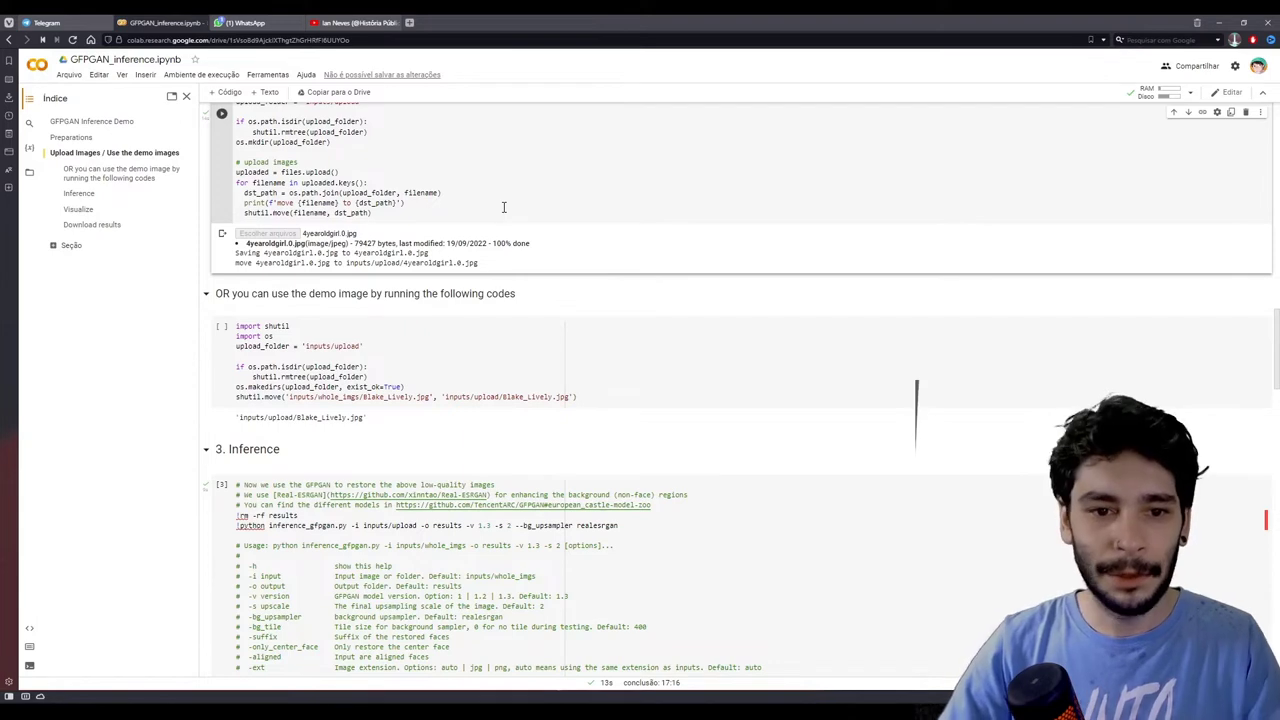
{"action": "scroll", "coordinate": [370, 355], "scroll_direction": "down", "scroll_amount": 2}
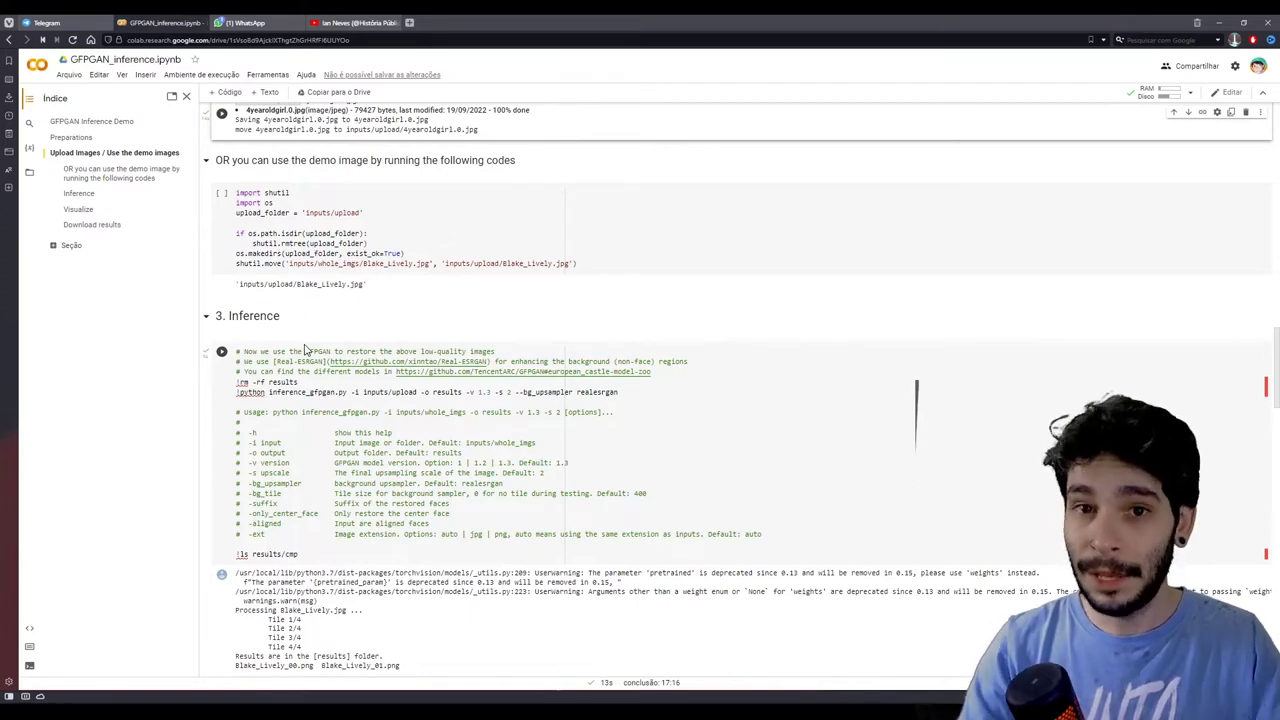
{"action": "left_click", "coordinate": [222, 353]}
{"action": "scroll", "coordinate": [656, 403], "scroll_direction": "down", "scroll_amount": 2}
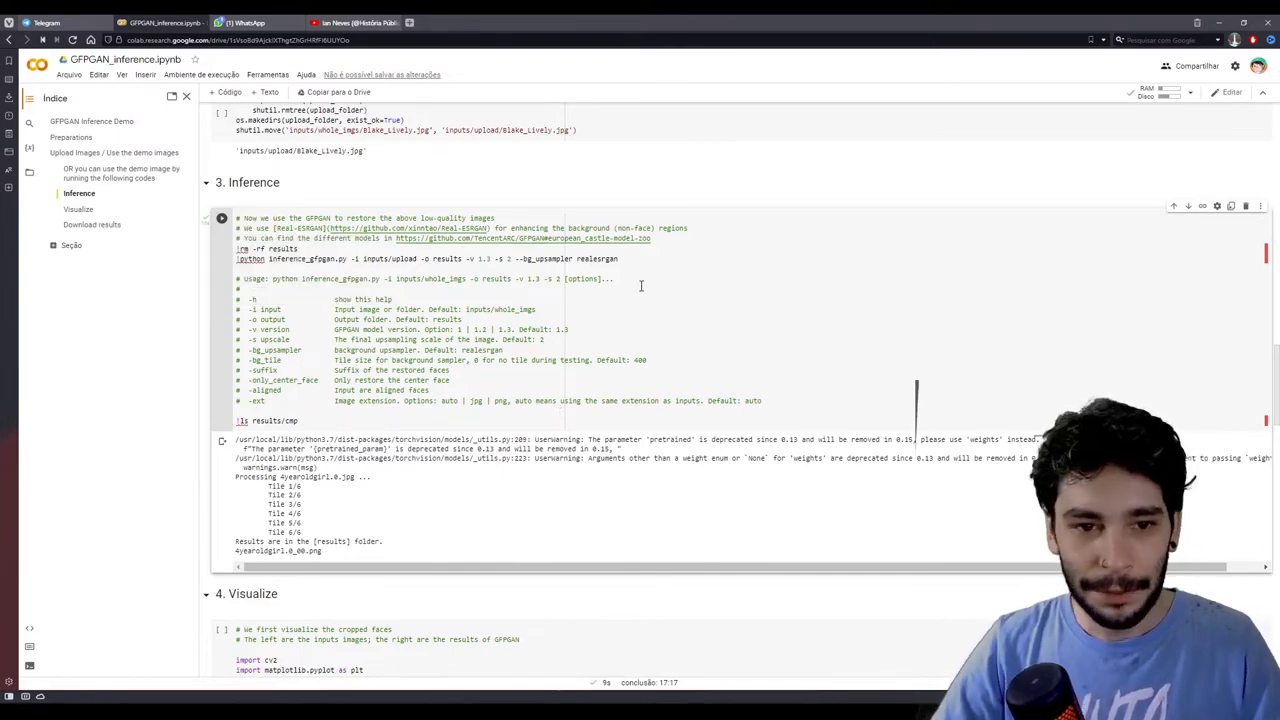
Step: Run the Visualize cell to compare the cropped input face with the GFPGAN-restored face
{"action": "scroll", "coordinate": [620, 281], "scroll_direction": "down", "scroll_amount": 3}
{"action": "scroll", "coordinate": [617, 277], "scroll_direction": "down", "scroll_amount": 2}
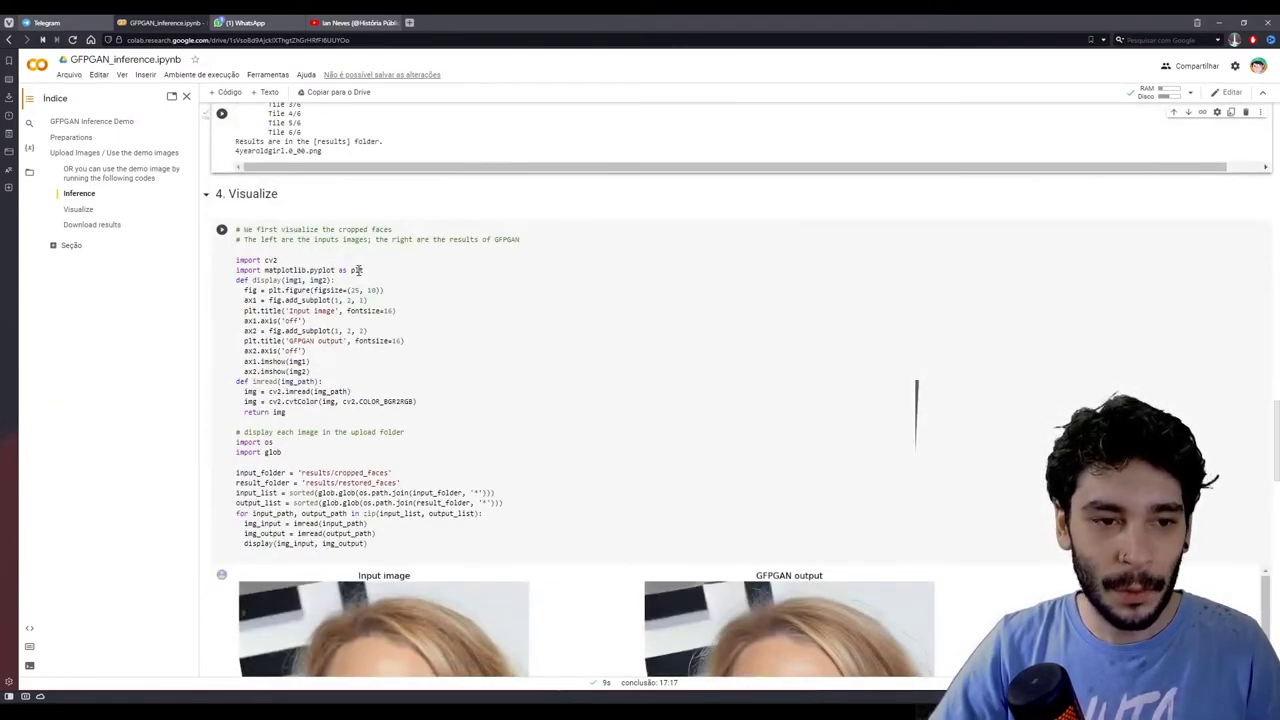
{"action": "left_click", "coordinate": [221, 232]}
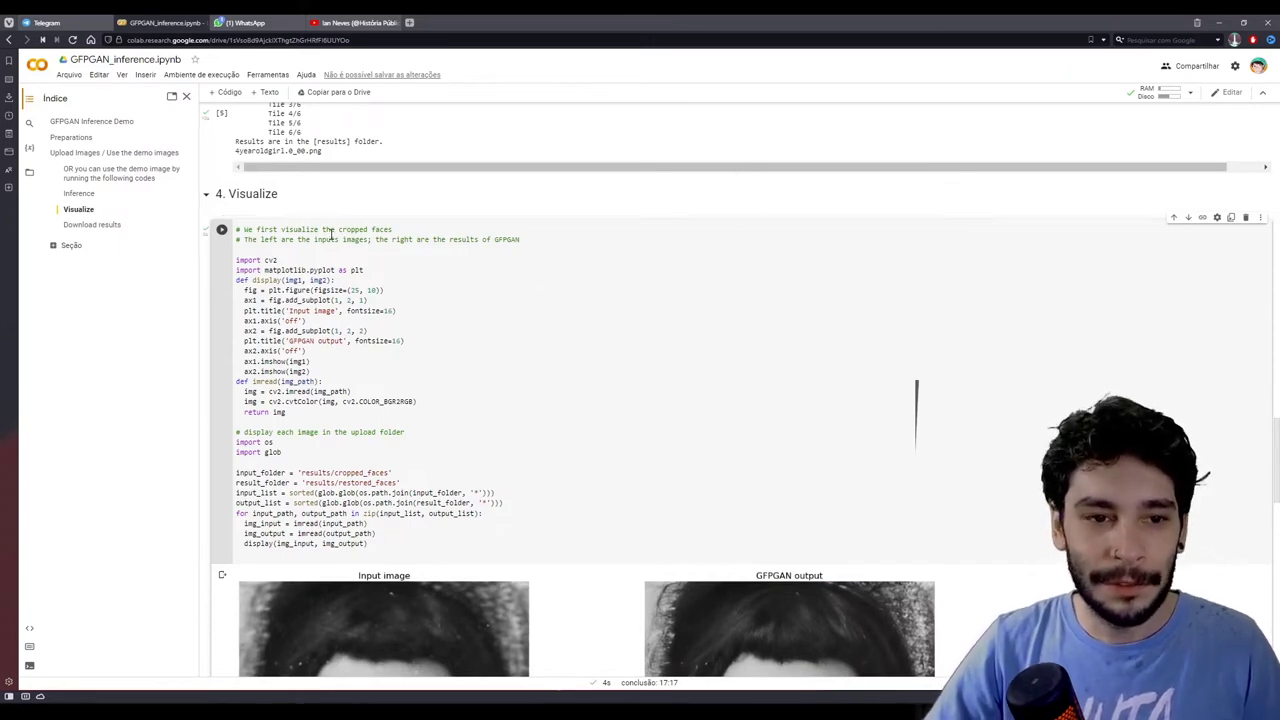
{"action": "scroll", "coordinate": [512, 262], "scroll_direction": "down", "scroll_amount": 3}
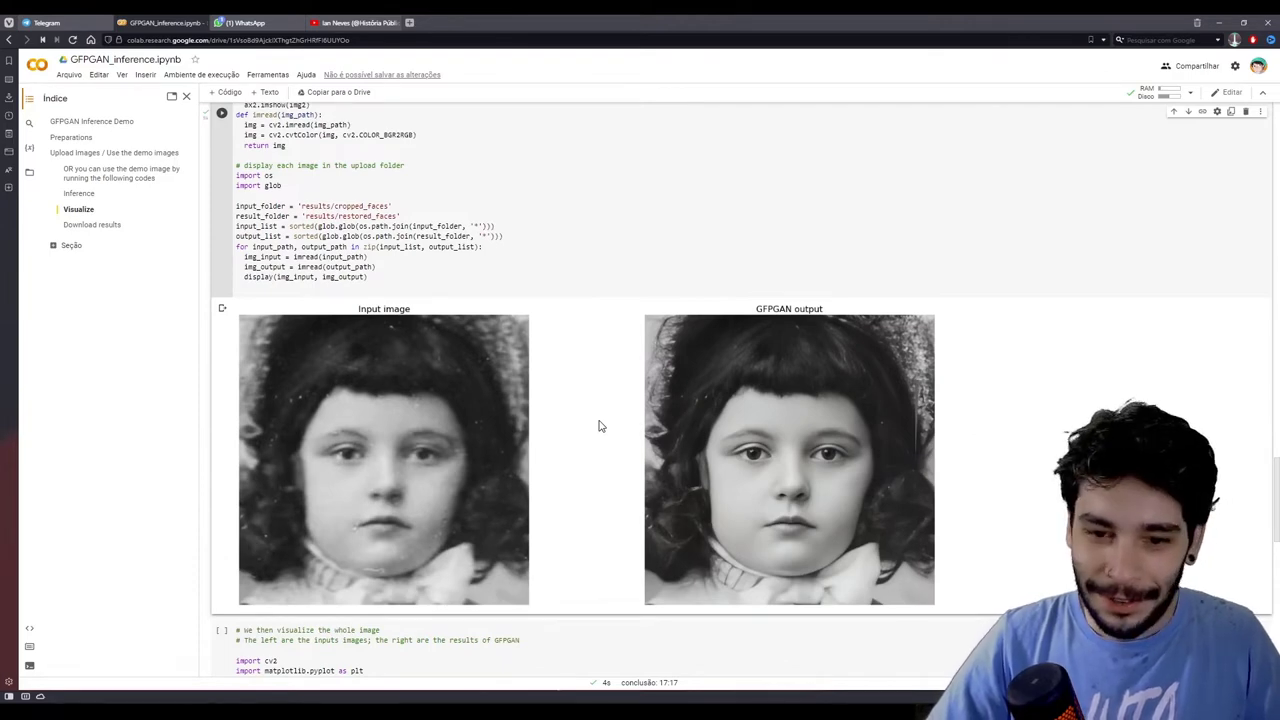
{"action": "scroll", "coordinate": [600, 426], "scroll_direction": "down", "scroll_amount": 1}
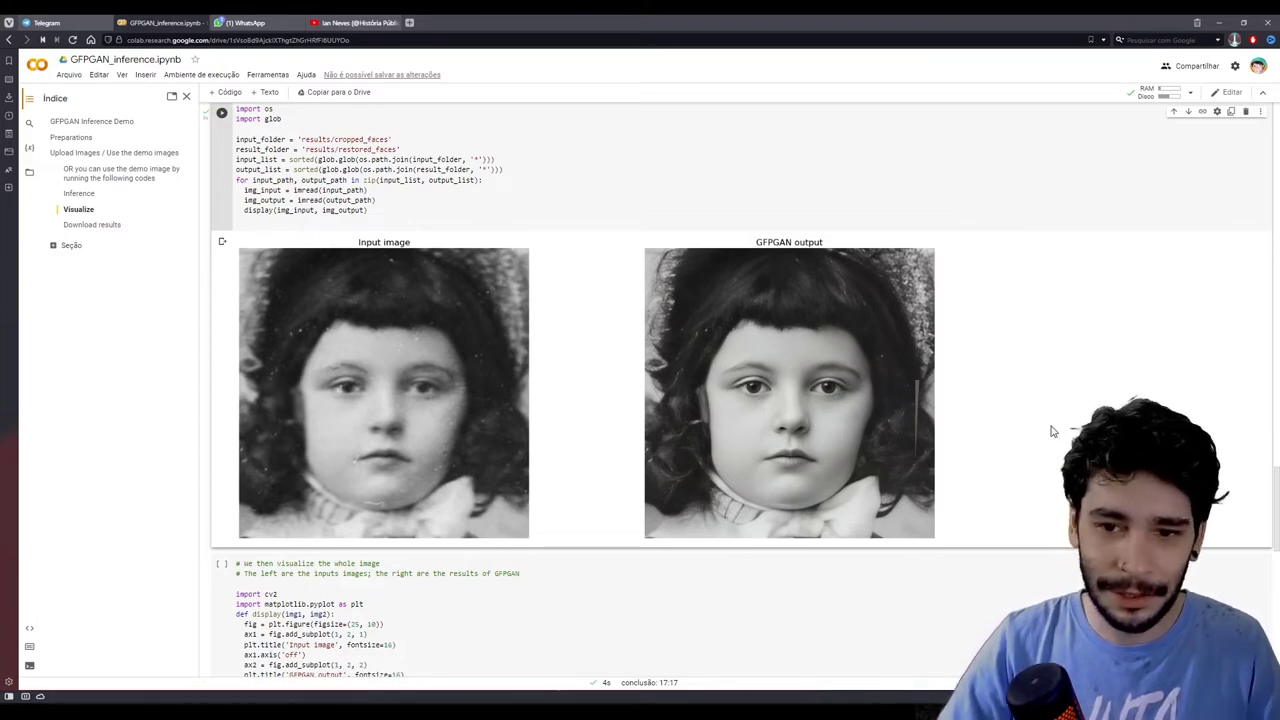
Step: Run the whole-image cell to display the full original and restored photos together
{"action": "scroll", "coordinate": [575, 301], "scroll_direction": "down", "scroll_amount": 3}
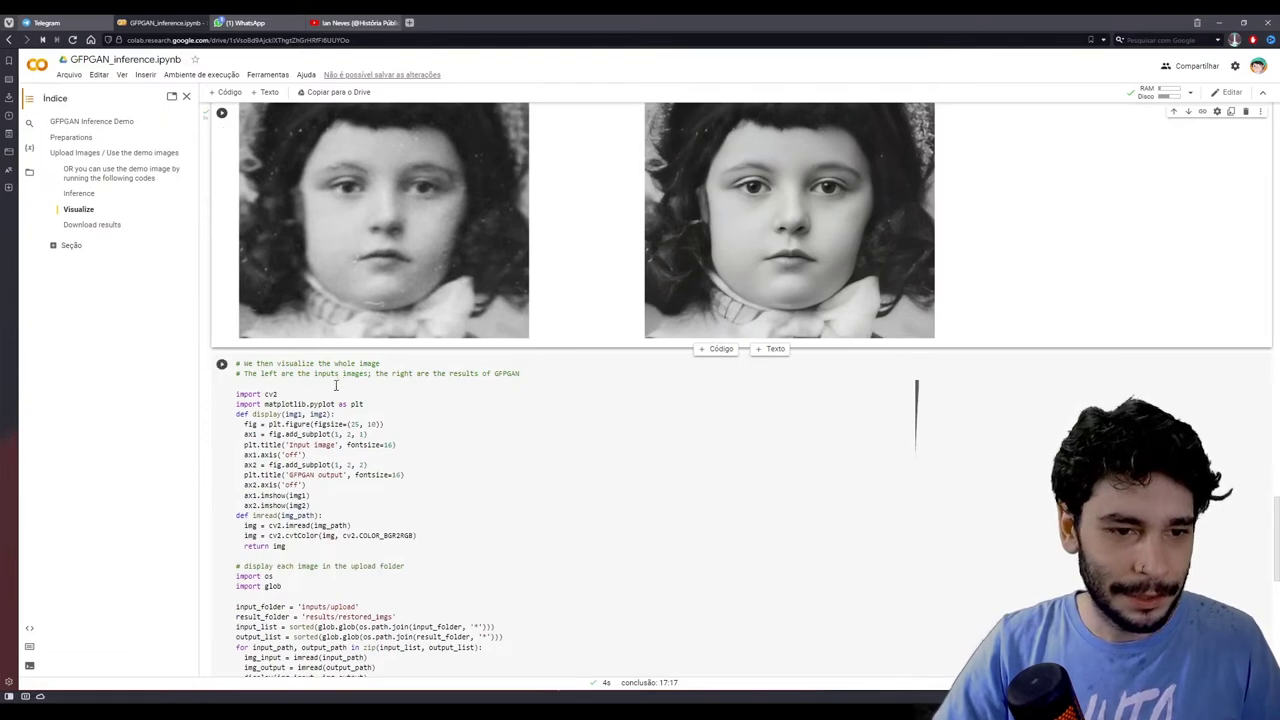
{"action": "left_click", "coordinate": [221, 364]}
{"action": "scroll", "coordinate": [581, 383], "scroll_direction": "down", "scroll_amount": 2}
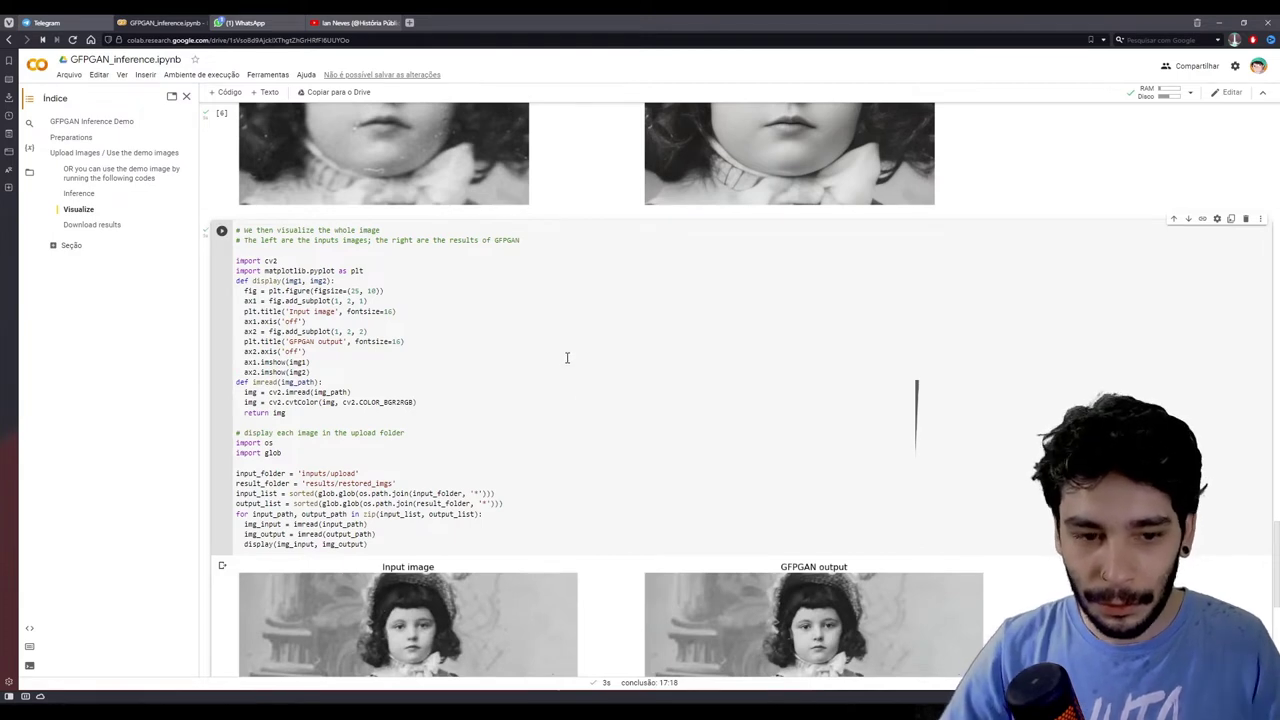
{"action": "scroll", "coordinate": [572, 369], "scroll_direction": "down", "scroll_amount": 4}
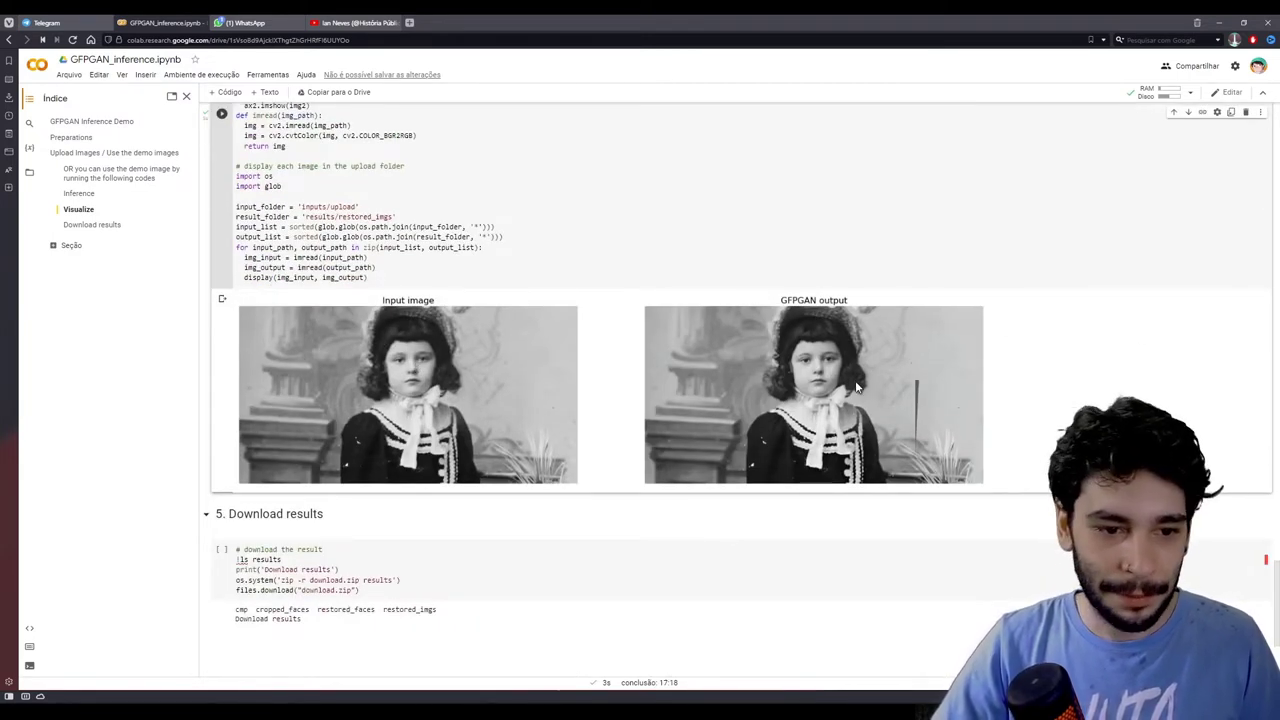
{"action": "scroll", "coordinate": [353, 293], "scroll_direction": "down", "scroll_amount": 2}
{"action": "scroll", "coordinate": [353, 293], "scroll_direction": "down", "scroll_amount": 1}
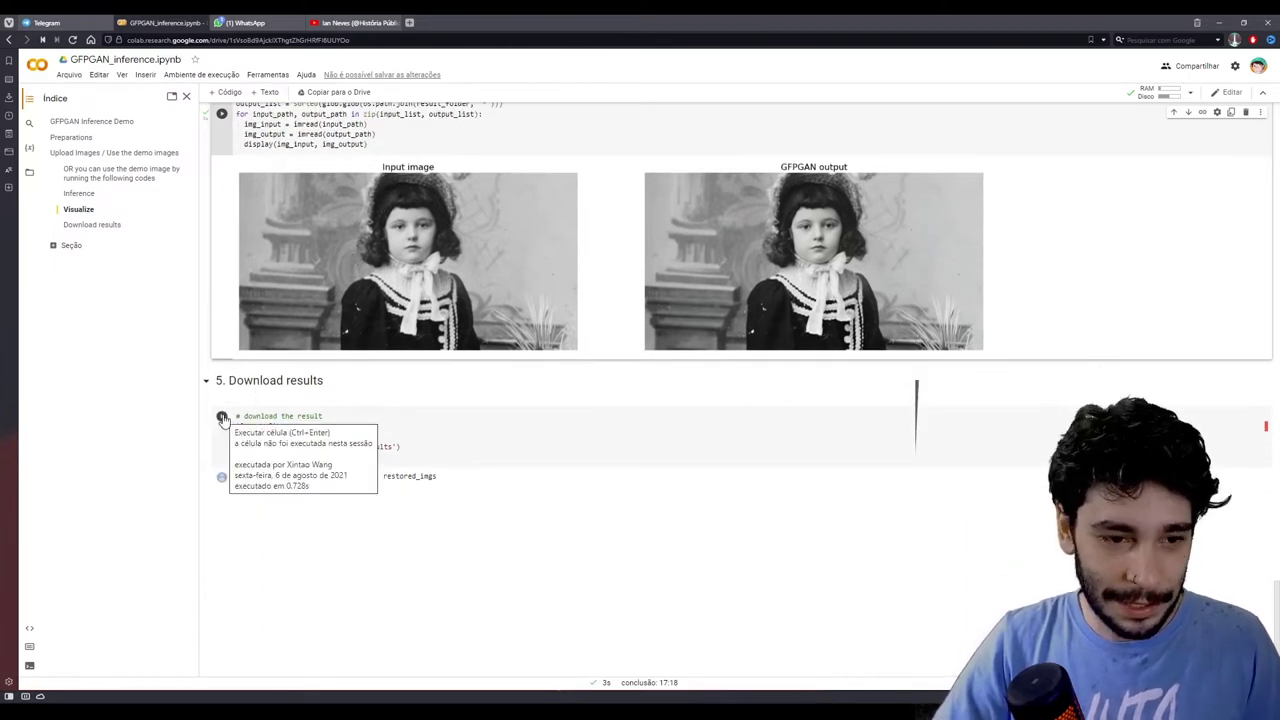
Step: Save the results as download.zip on the desktop and clear it from the downloads list
{"action": "left_click", "coordinate": [222, 417]}
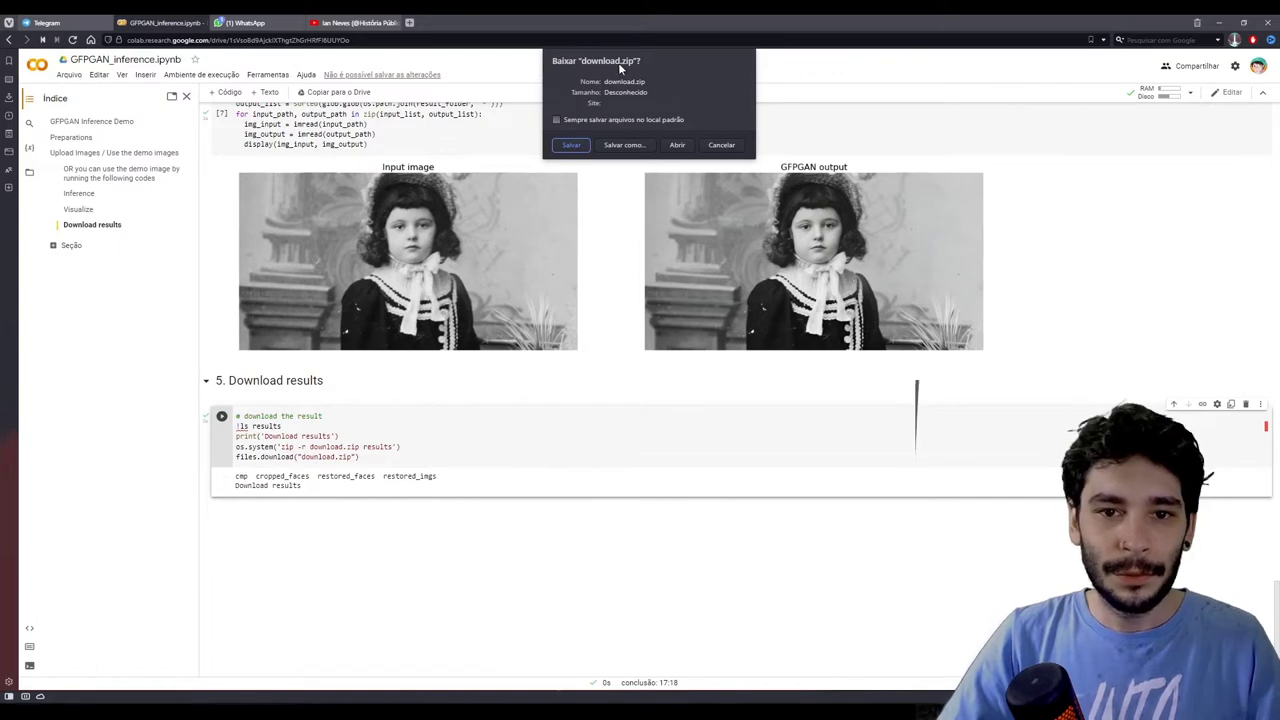
{"action": "left_click", "coordinate": [624, 145]}
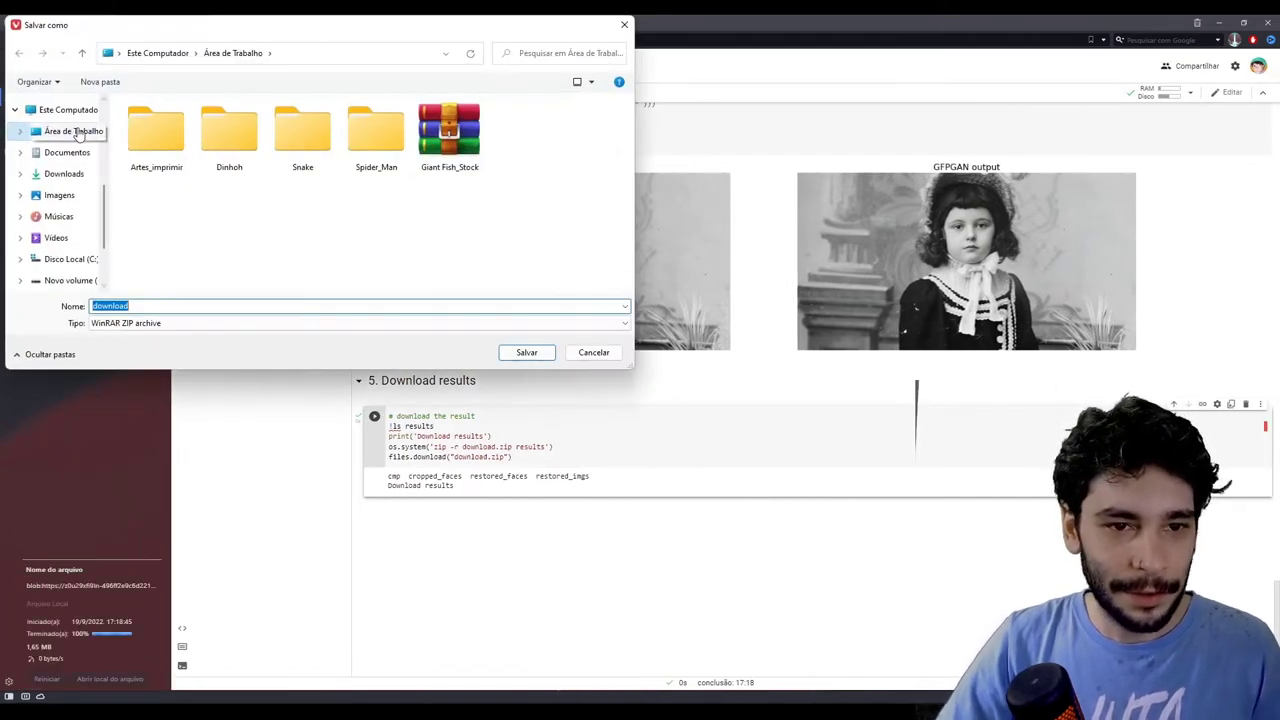
{"action": "left_click", "coordinate": [527, 352]}
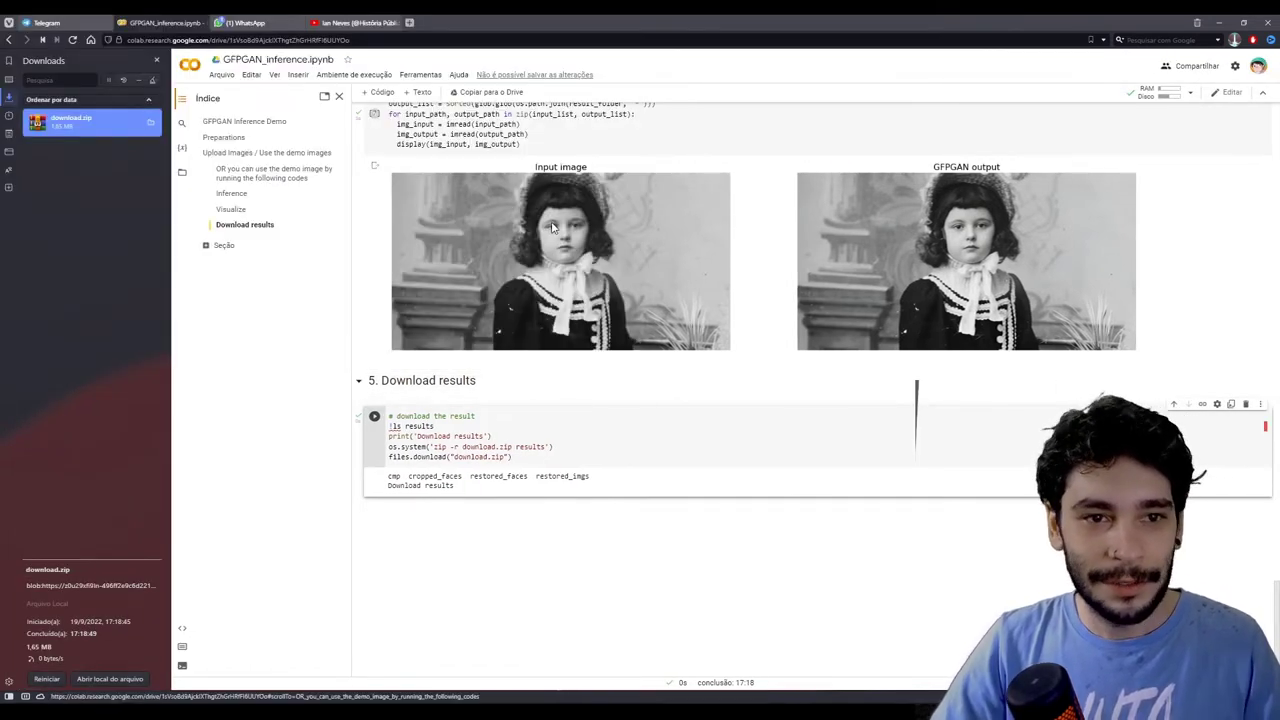
{"action": "key", "text": "Delete"}
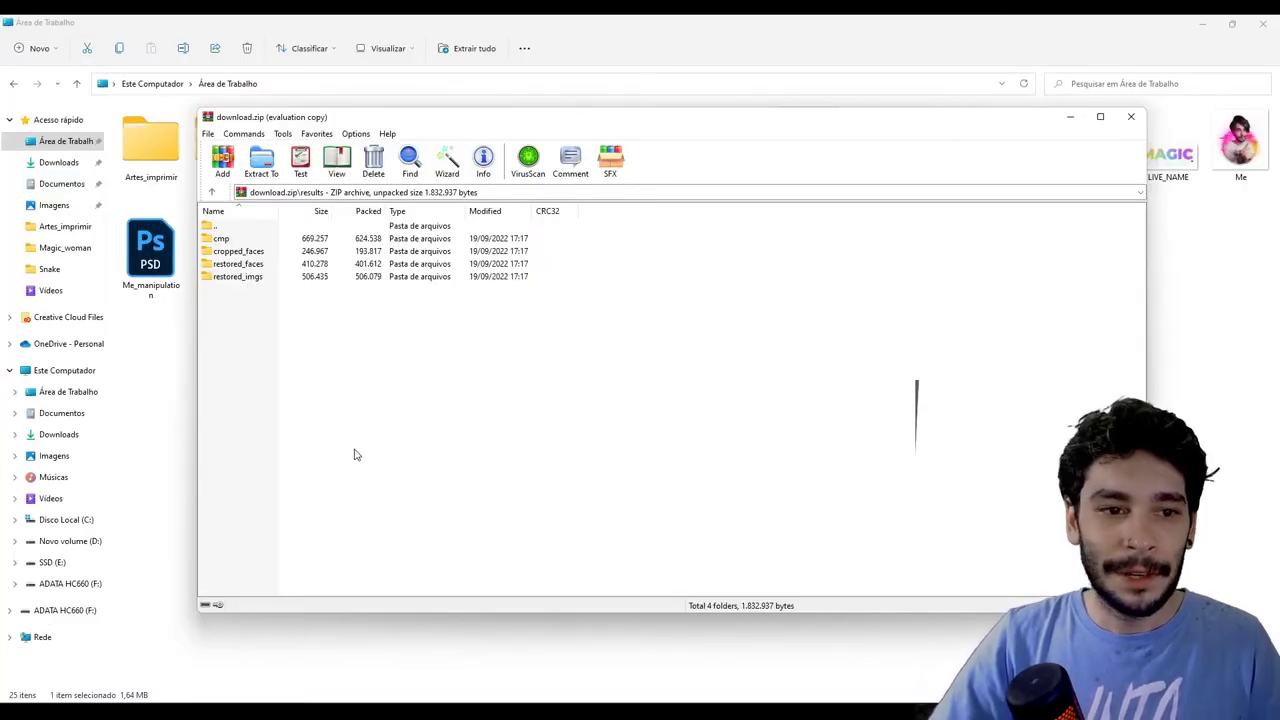
Step: Preview the comparison image in cmp and the cropped face in cropped_faces
{"action": "left_click", "coordinate": [228, 240]}
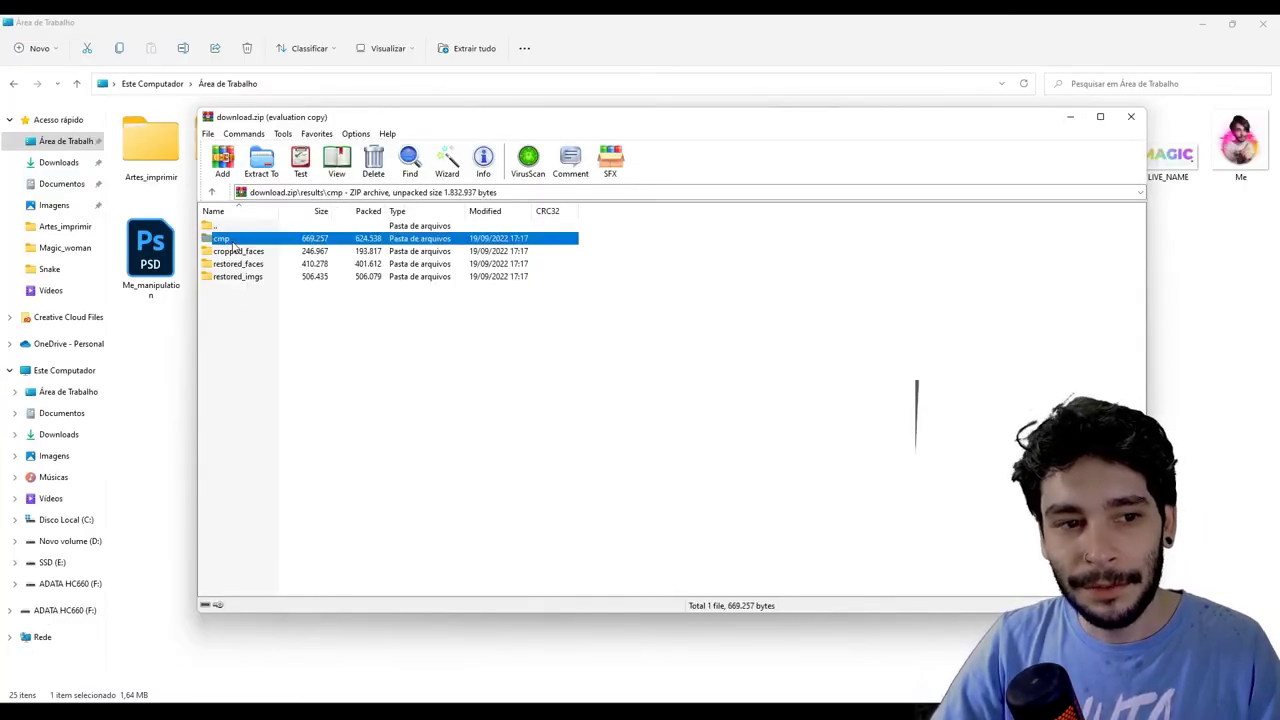
{"action": "double_click", "coordinate": [230, 239]}
{"action": "double_click", "coordinate": [230, 238]}
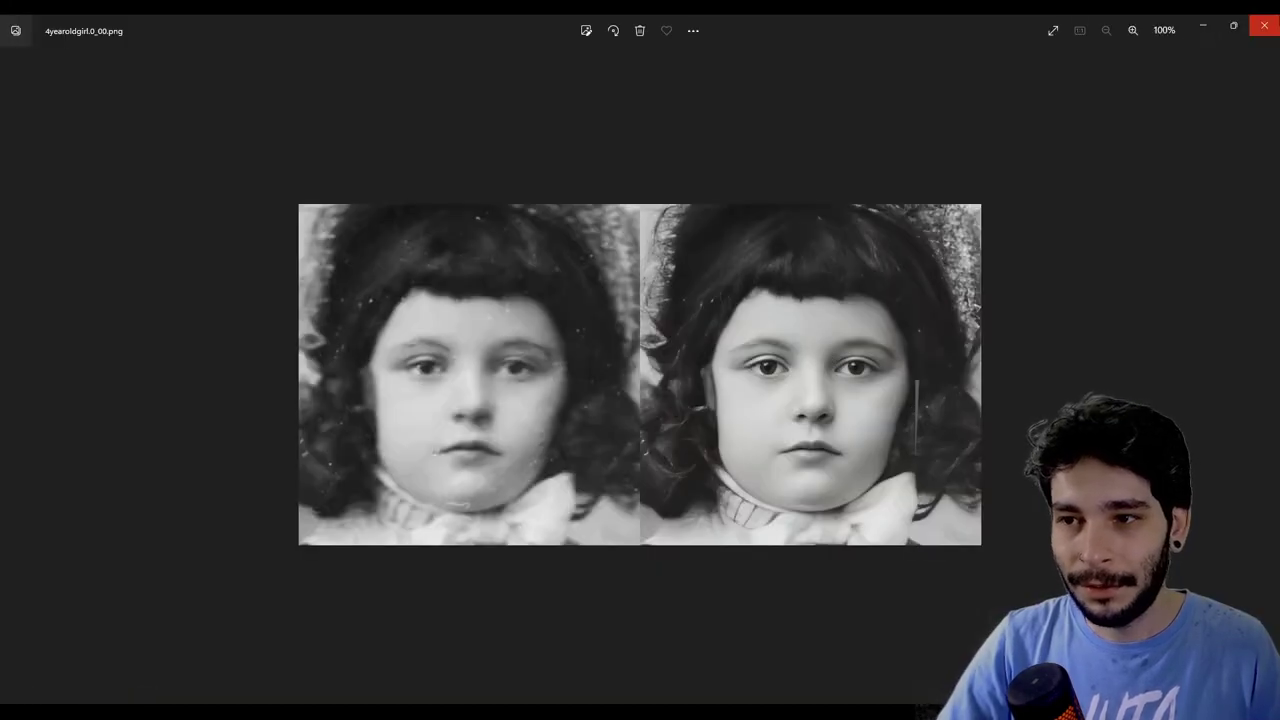
{"action": "key", "text": "alt+F4"}
{"action": "key", "text": "BackSpace"}
{"action": "double_click", "coordinate": [240, 251]}
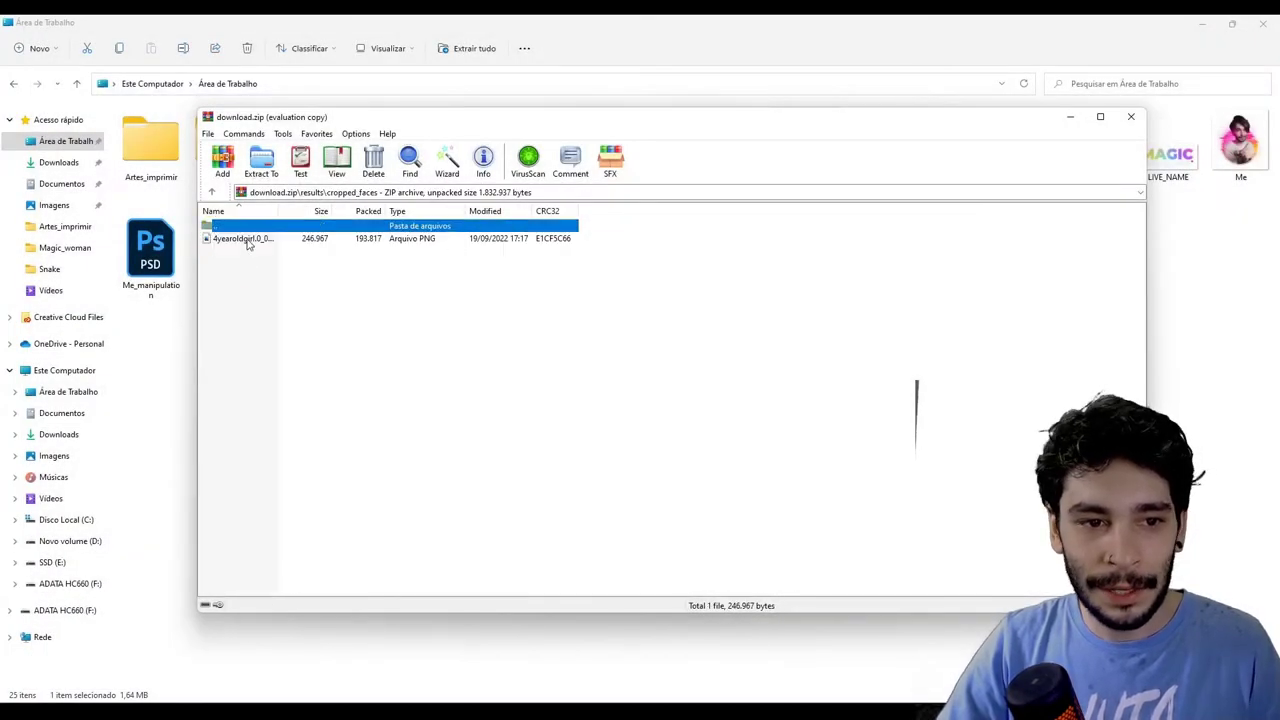
{"action": "double_click", "coordinate": [245, 240]}
{"action": "key", "text": "alt+F4"}
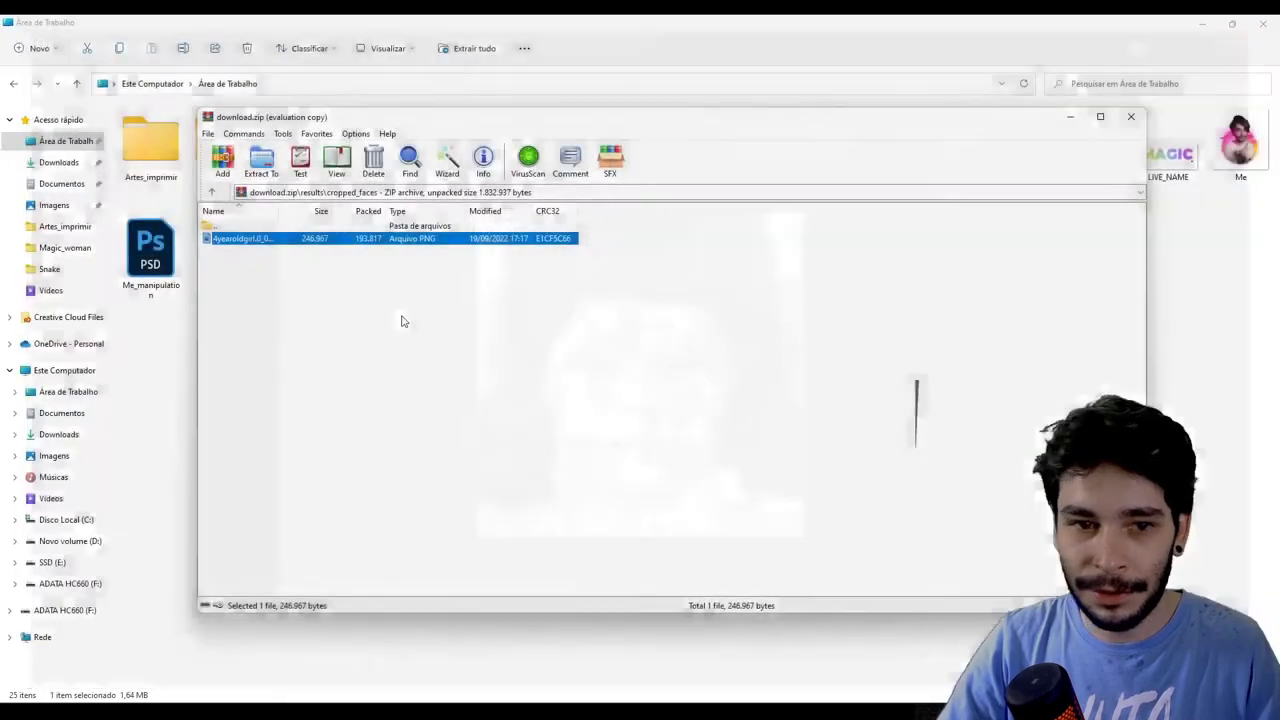
{"action": "key", "text": "BackSpace"}
Step: Preview the restored face in restored_faces and the full restored 4yearoldgirl.0.jpg in restored_imgs
{"action": "double_click", "coordinate": [273, 264]}
{"action": "double_click", "coordinate": [243, 240]}
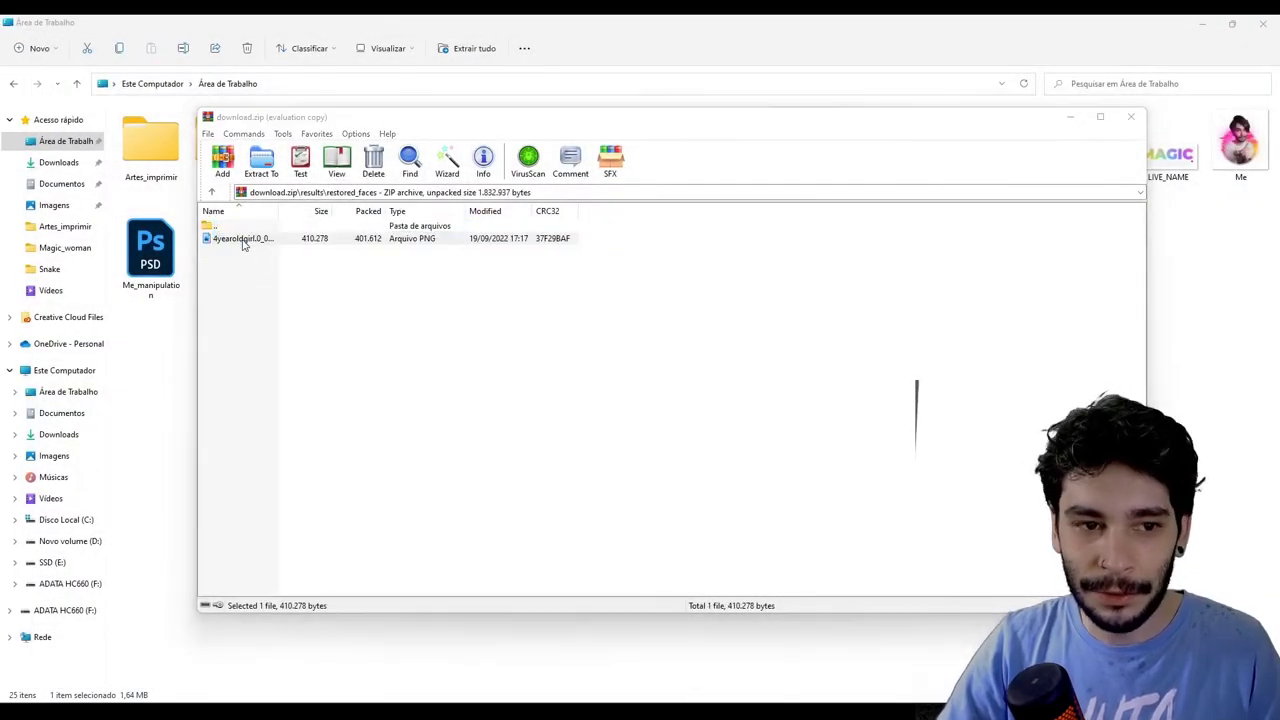
{"action": "key", "text": "alt+F4"}
{"action": "key", "text": "BackSpace"}
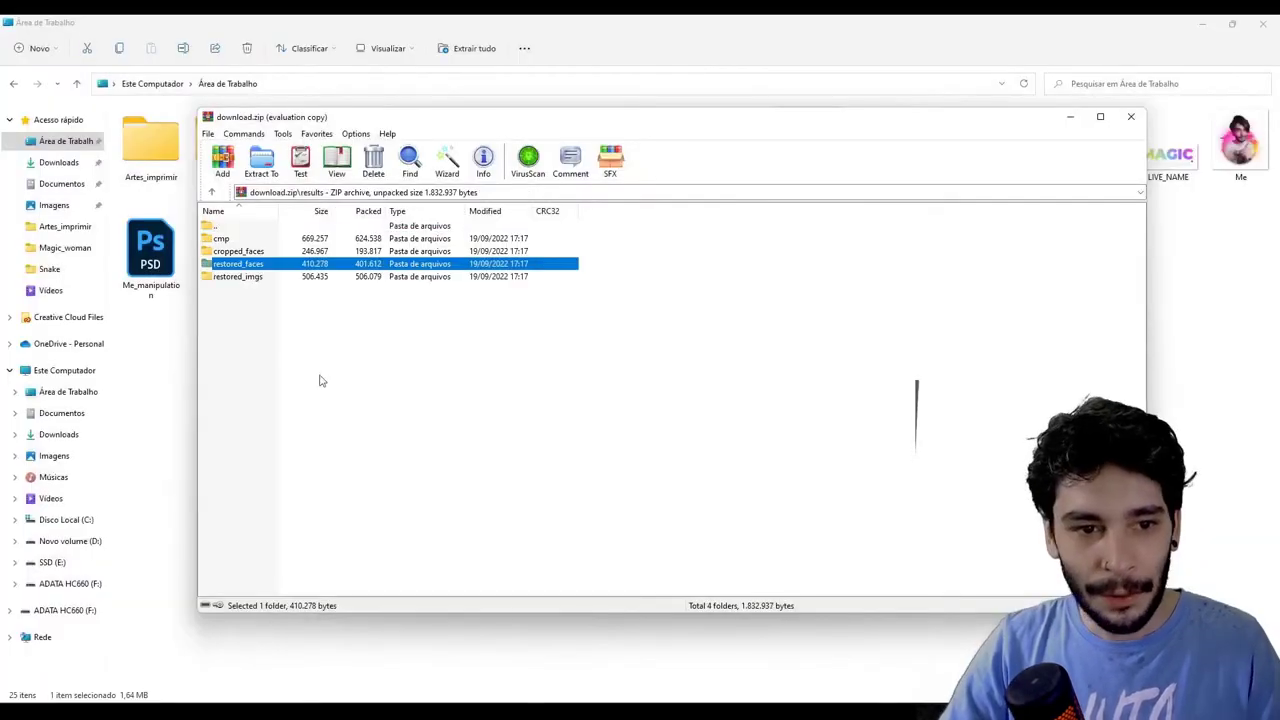
{"action": "double_click", "coordinate": [247, 276]}
{"action": "double_click", "coordinate": [250, 238]}
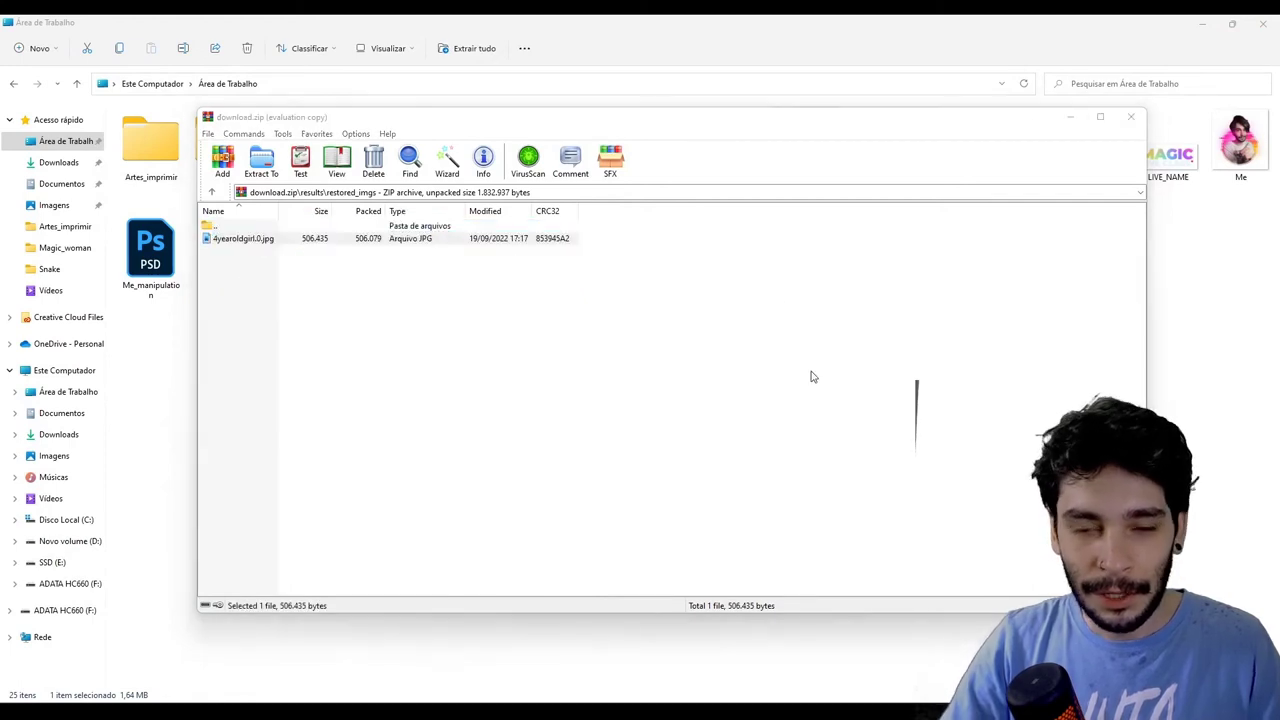
{"action": "left_click", "coordinate": [1264, 28]}
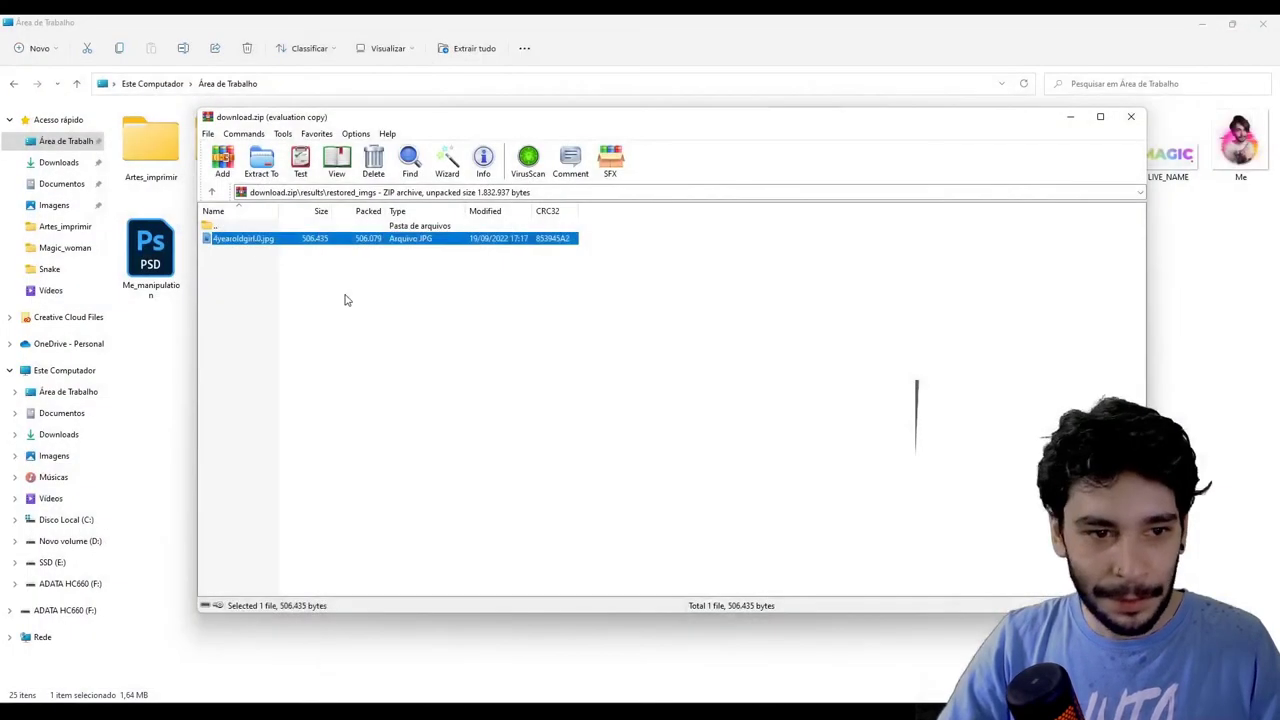
Step: Drag the restored 4yearoldgirl.0.jpg out of WinRAR and carry it over to Photoshop
{"action": "left_click_drag", "start_coordinate": [260, 248], "coordinate": [435, 333]}
{"action": "key", "text": "alt+Tab"}
{"action": "key", "text": "Tab"}
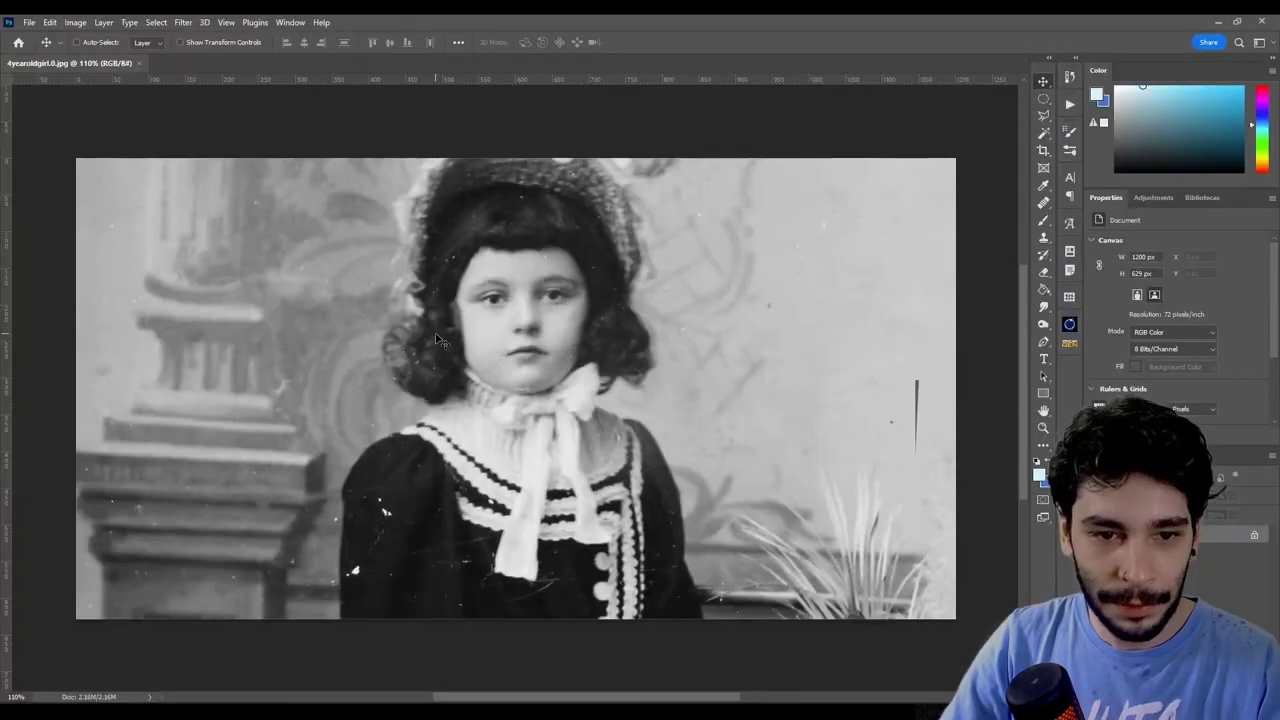
Step: Place the restored photo as a layer over the original and toggle its visibility to compare faces
{"action": "left_click_drag", "start_coordinate": [435, 333], "coordinate": [436, 338]}
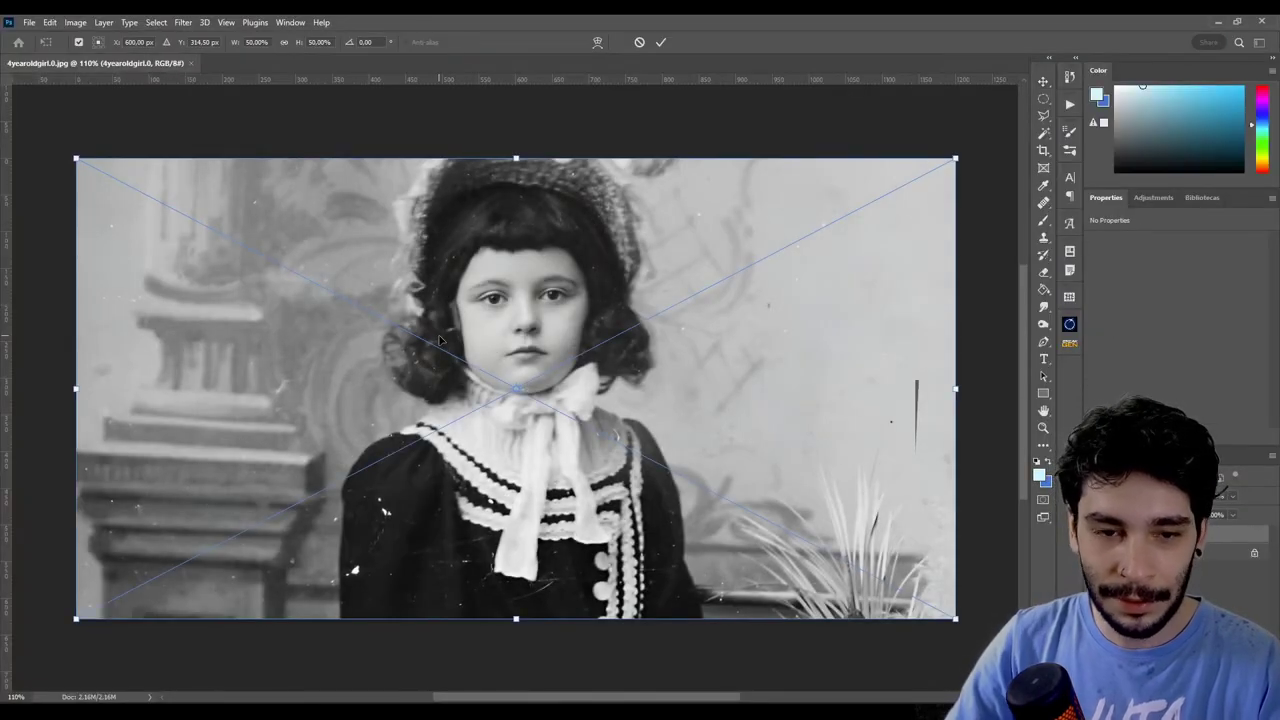
{"action": "key", "text": "Return"}
{"action": "scroll", "coordinate": [480, 348], "scroll_direction": "up", "scroll_amount": 1}
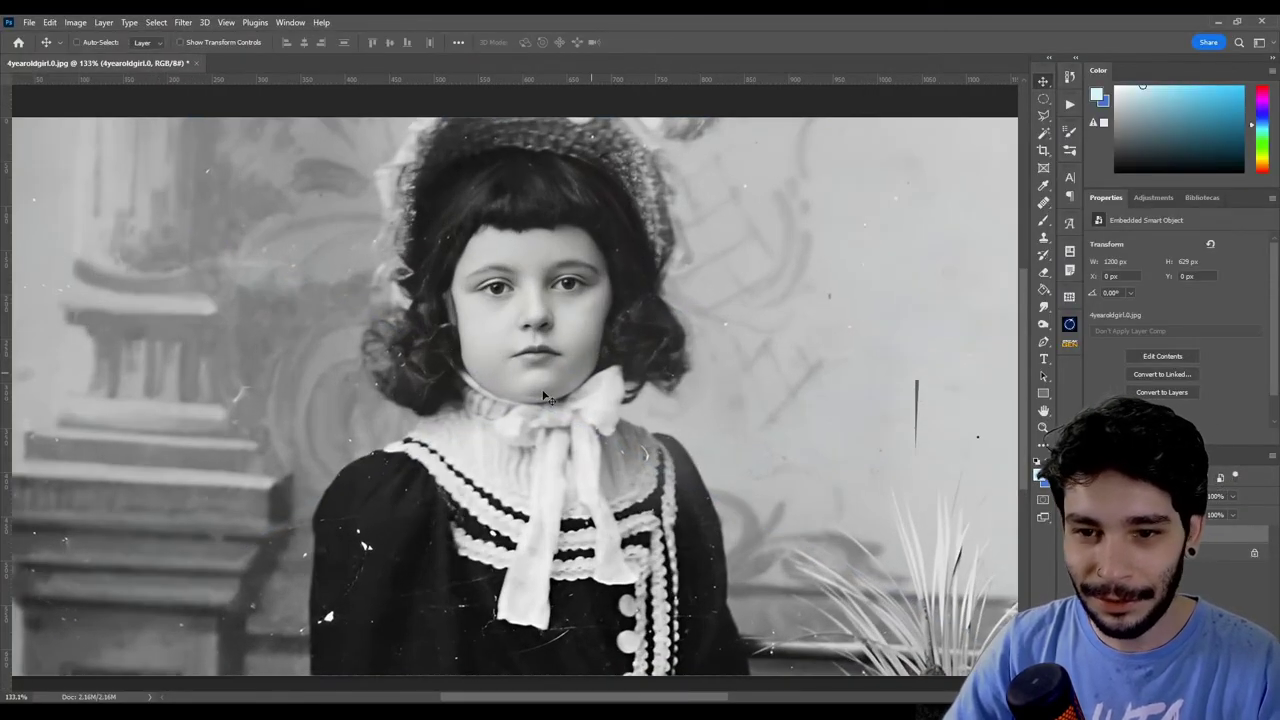
{"action": "scroll", "coordinate": [545, 397], "scroll_direction": "down", "scroll_amount": 1}
{"action": "scroll", "coordinate": [500, 422], "scroll_direction": "up", "scroll_amount": 1}
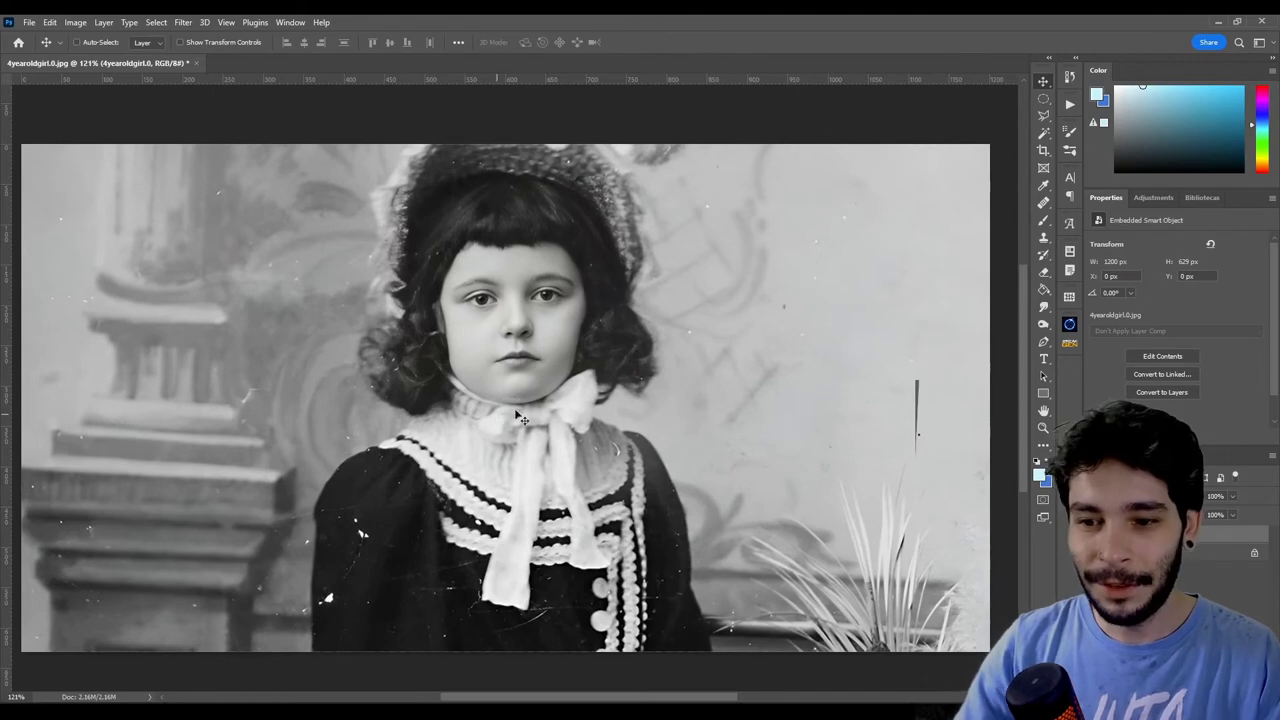
{"action": "left_click", "coordinate": [1096, 535]}
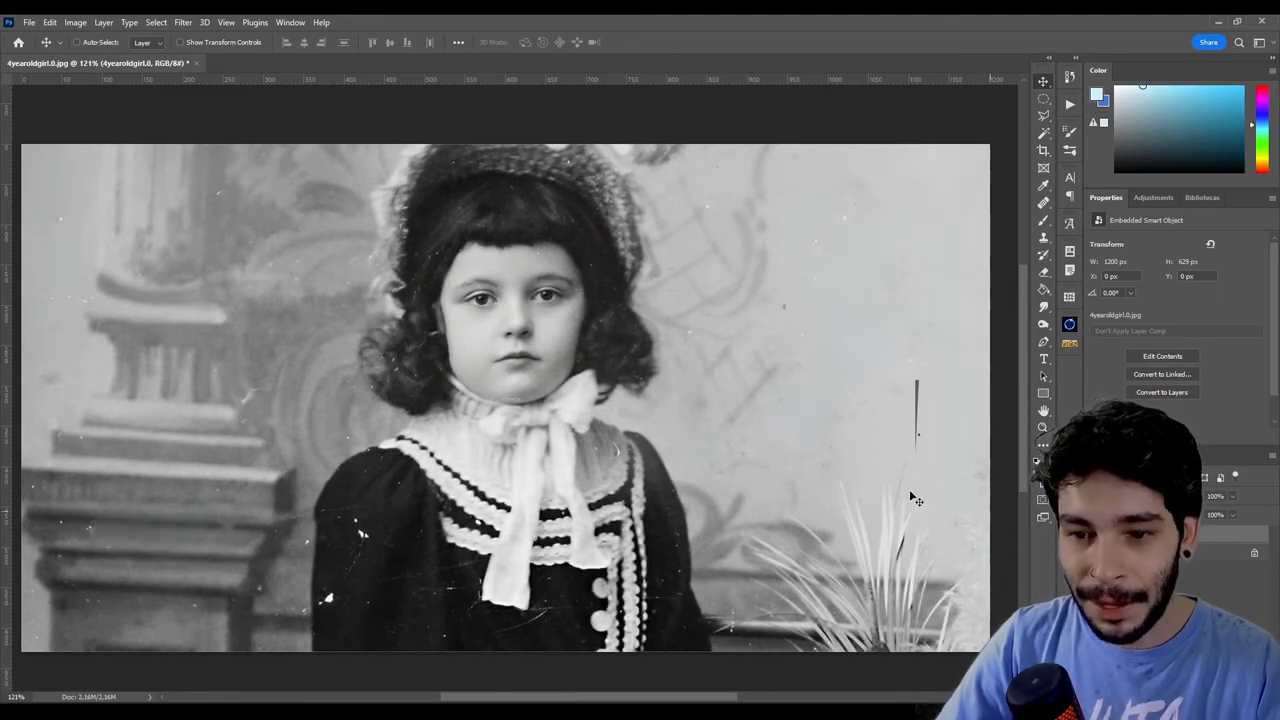
{"action": "scroll", "coordinate": [521, 283], "scroll_direction": "up", "scroll_amount": 5}
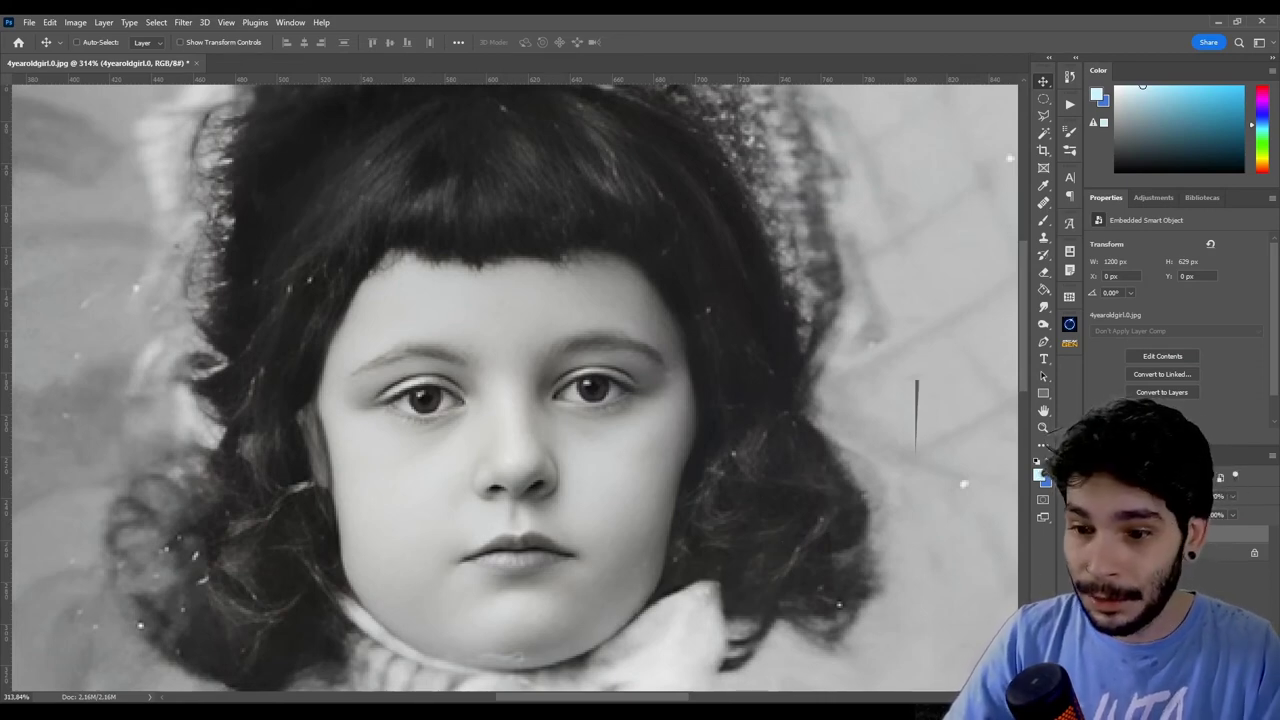
{"action": "key", "text": "ctrl+z"}
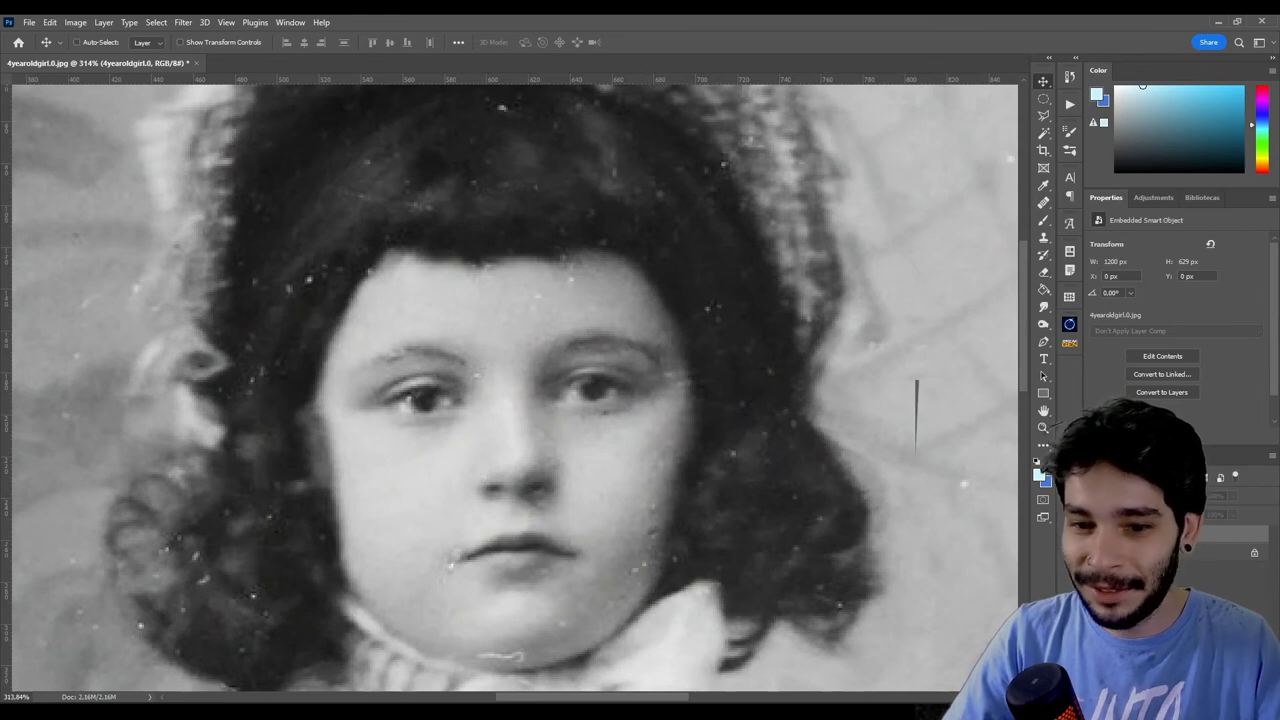
{"action": "key", "text": "ctrl+shift+z"}
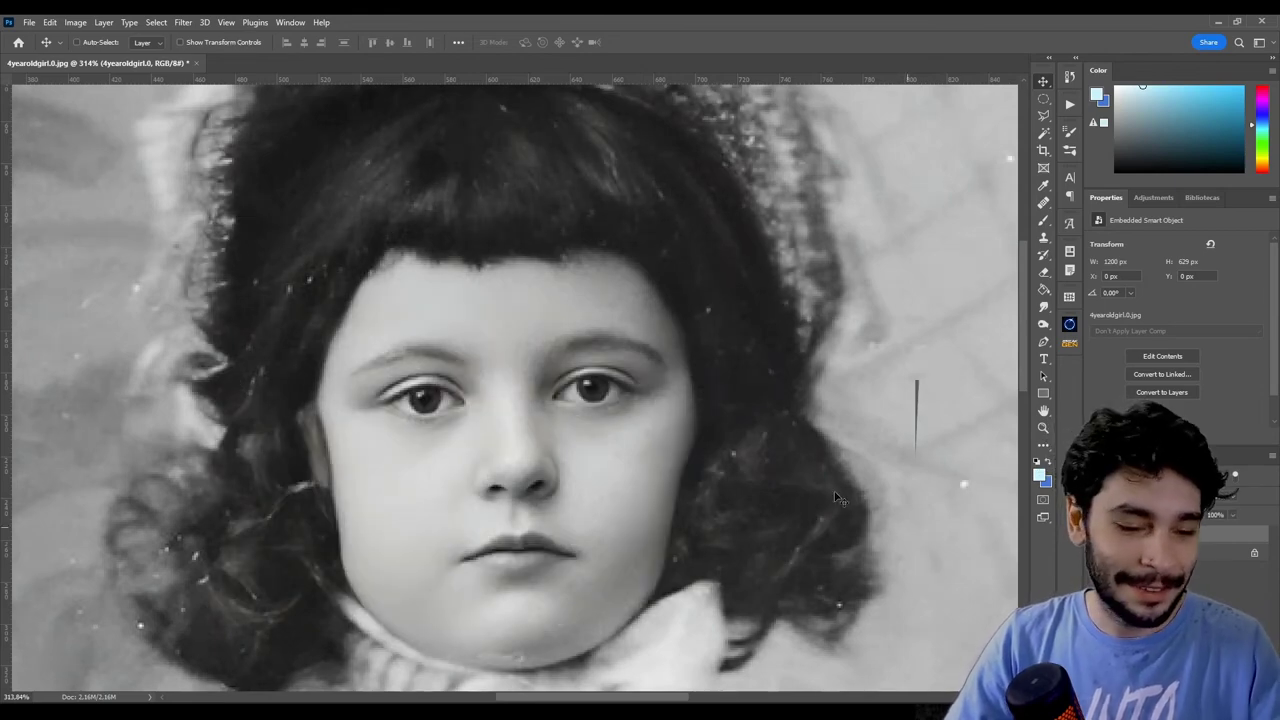
{"action": "scroll", "coordinate": [606, 370], "scroll_direction": "down", "scroll_amount": 5}
{"action": "scroll", "coordinate": [606, 370], "scroll_direction": "down", "scroll_amount": 2}
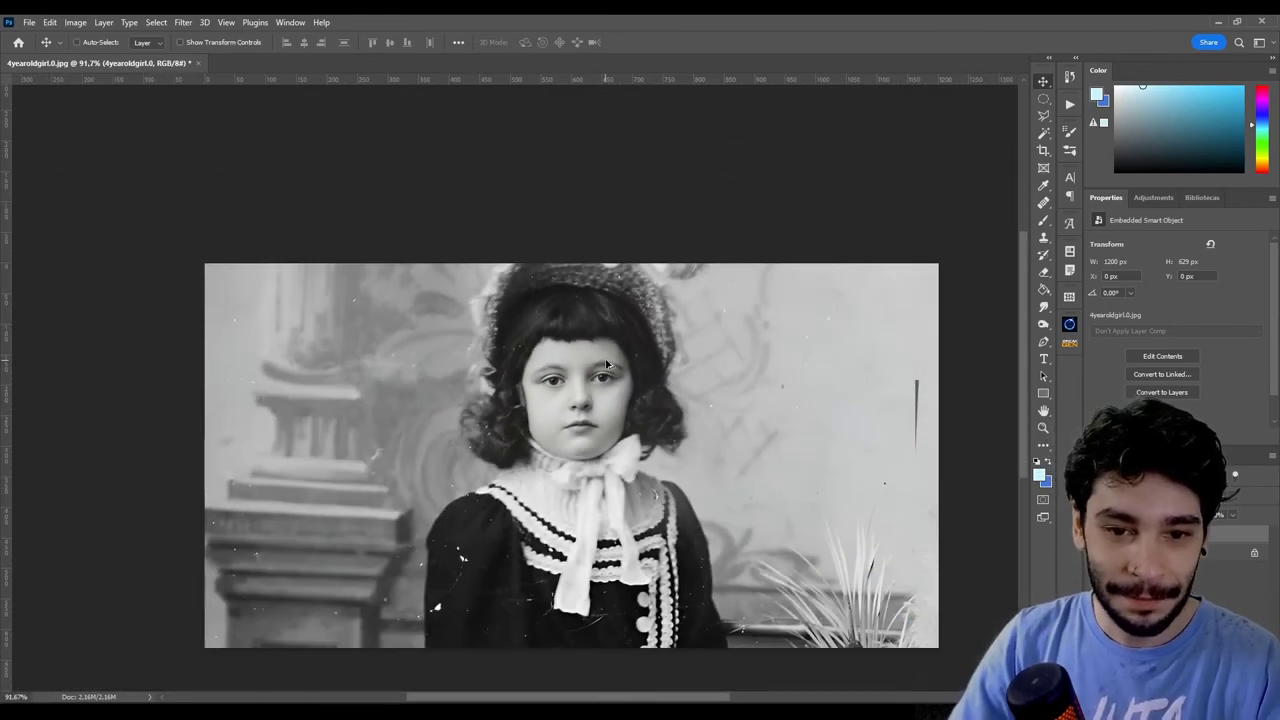
{"action": "scroll", "coordinate": [610, 380], "scroll_direction": "down", "scroll_amount": 1}
{"action": "scroll", "coordinate": [620, 440], "scroll_direction": "up", "scroll_amount": 2}
{"action": "scroll", "coordinate": [683, 453], "scroll_direction": "up", "scroll_amount": 1}
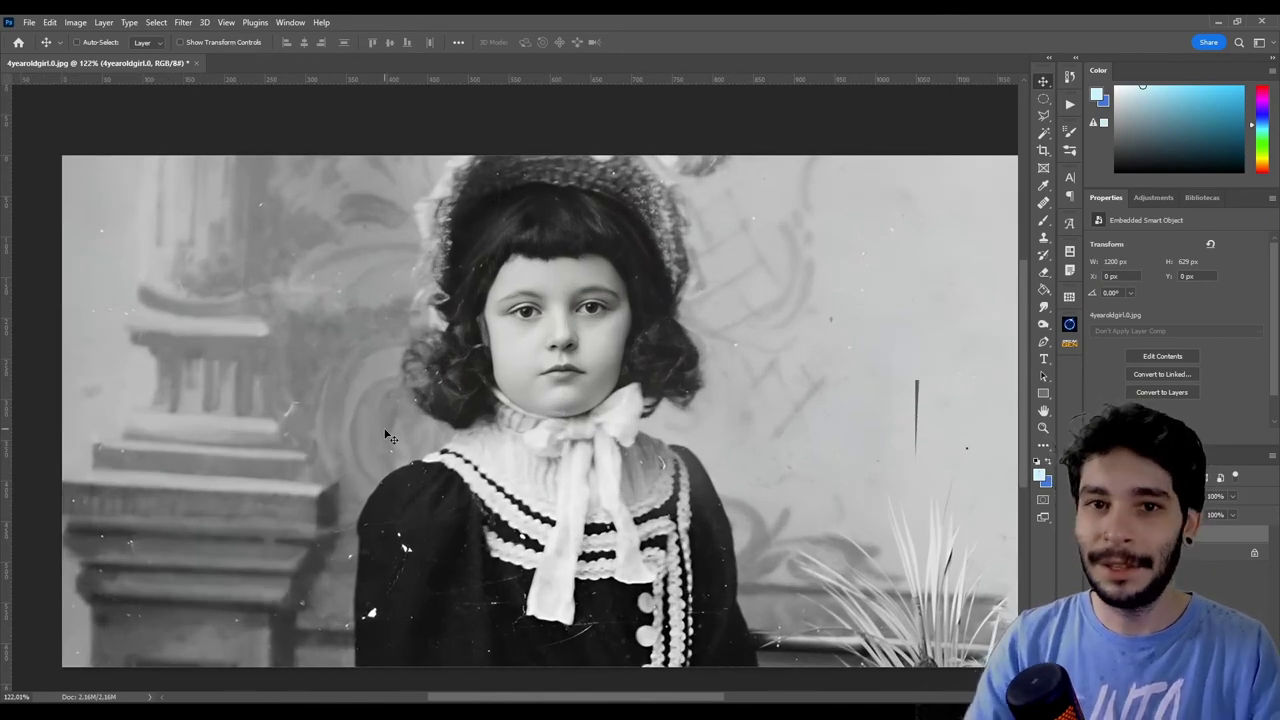
{"action": "scroll", "coordinate": [557, 384], "scroll_direction": "right", "scroll_amount": 1}
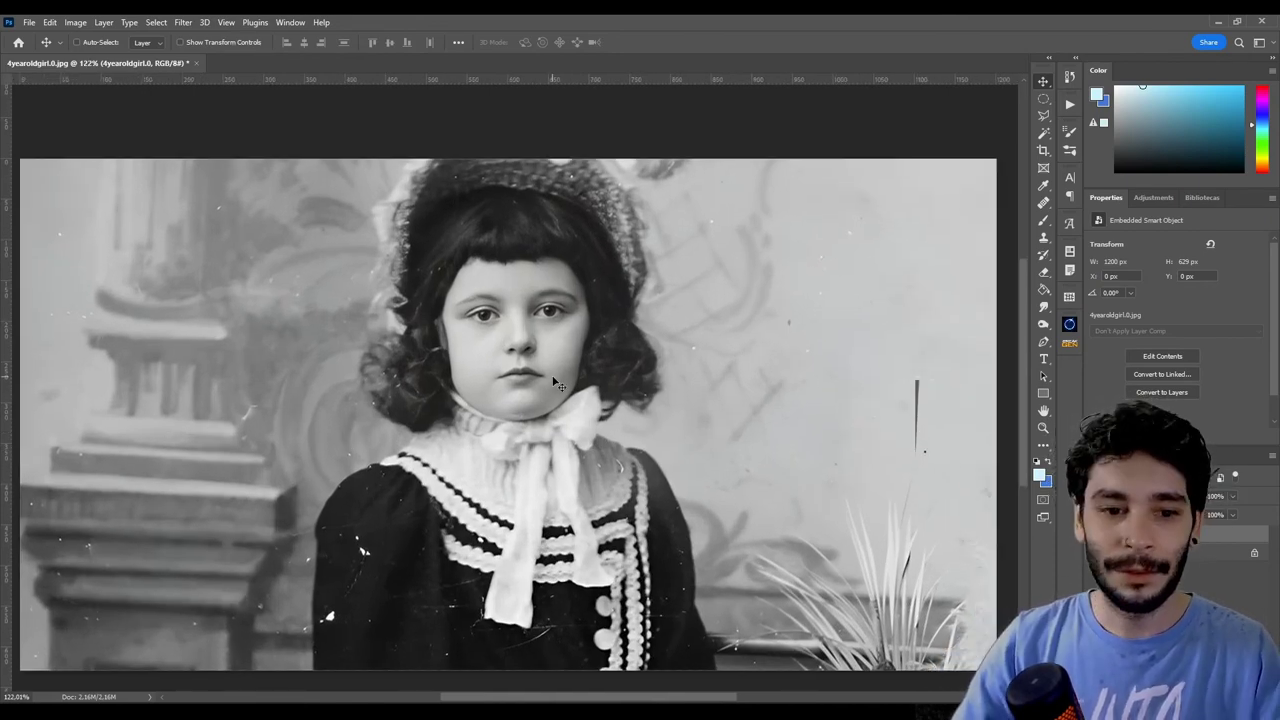